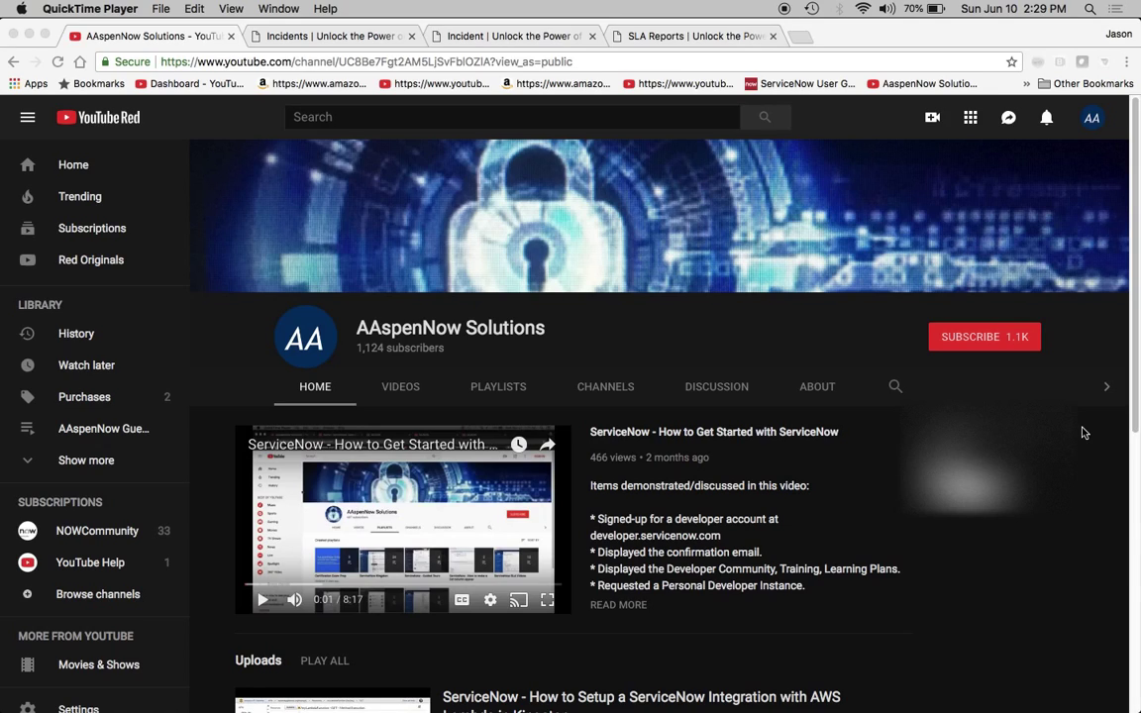
pyautogui.scroll(-5, 867, 433)
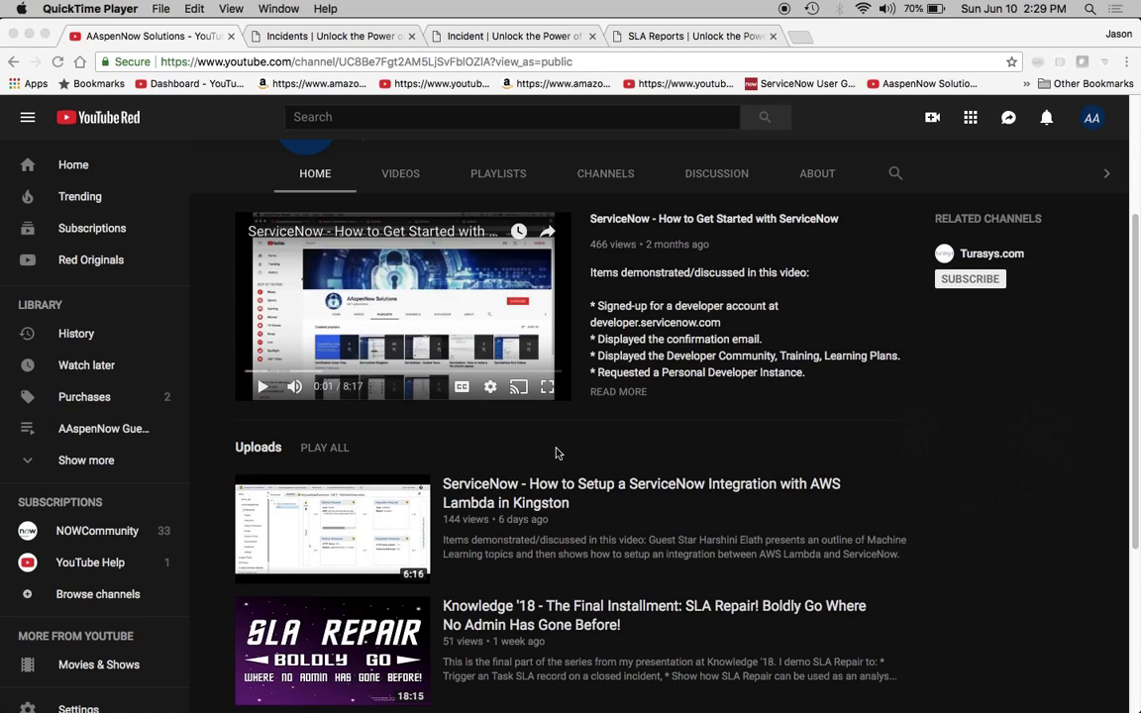
pyautogui.scroll(-5, 561, 551)
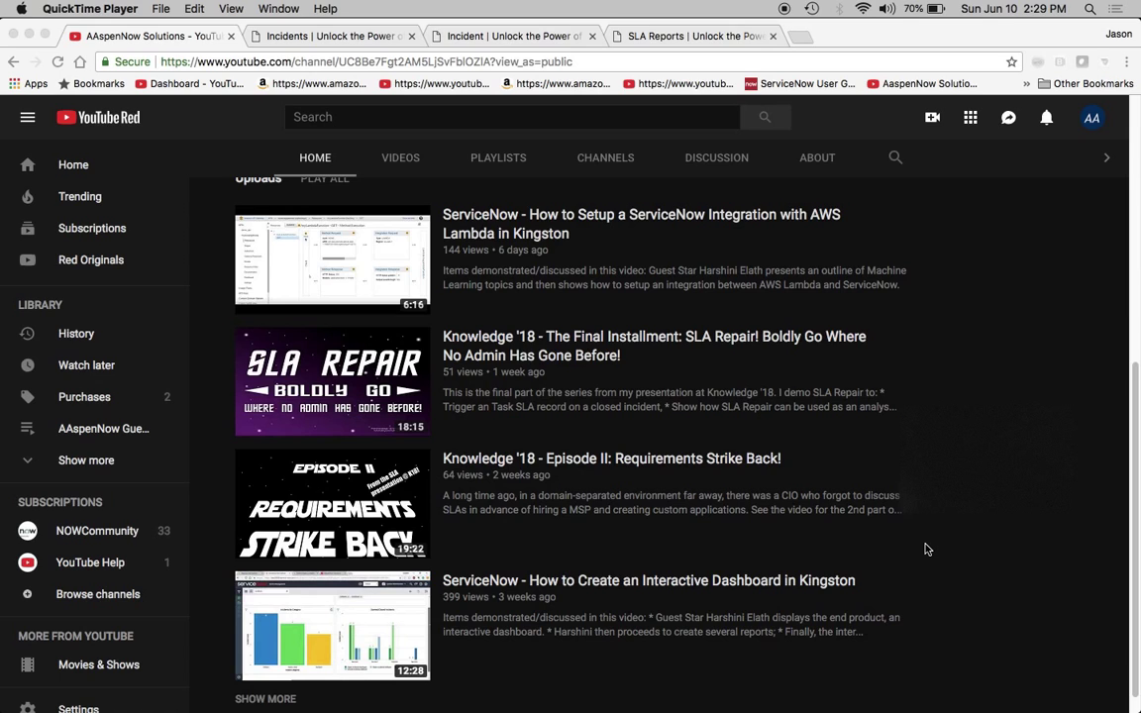
pyautogui.scroll(5, 926, 548)
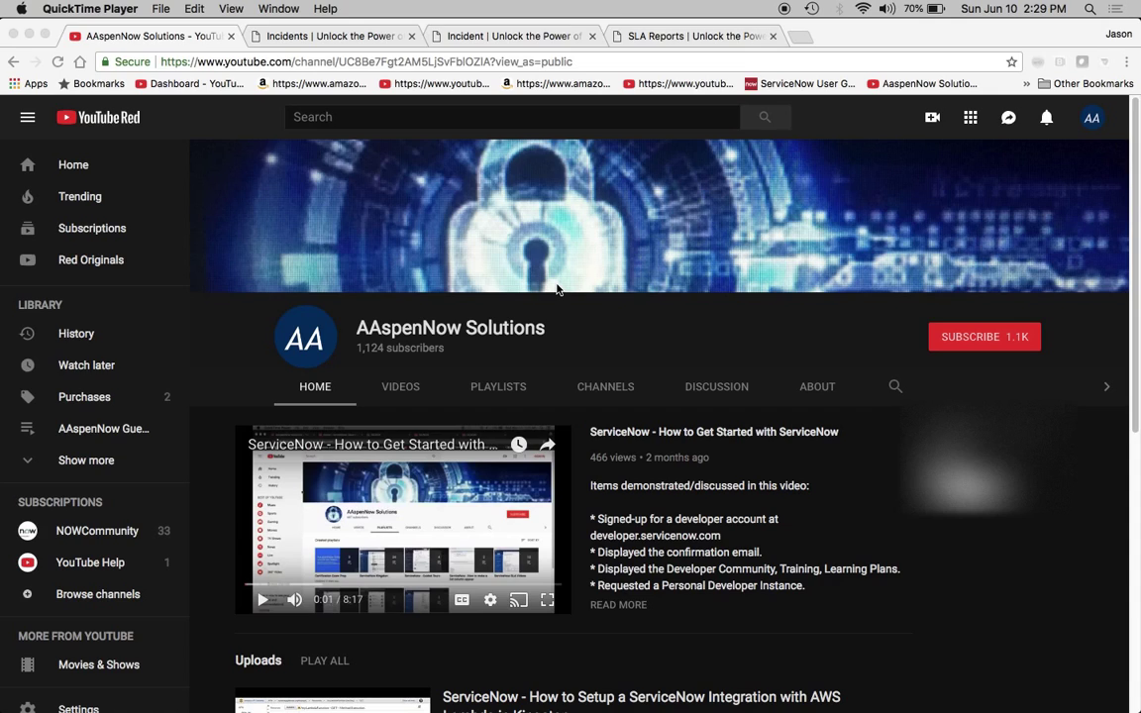
# Switch to the filtered ServiceNow Incidents list and open the Update All form for every incident in it.
pyautogui.click(328, 38)
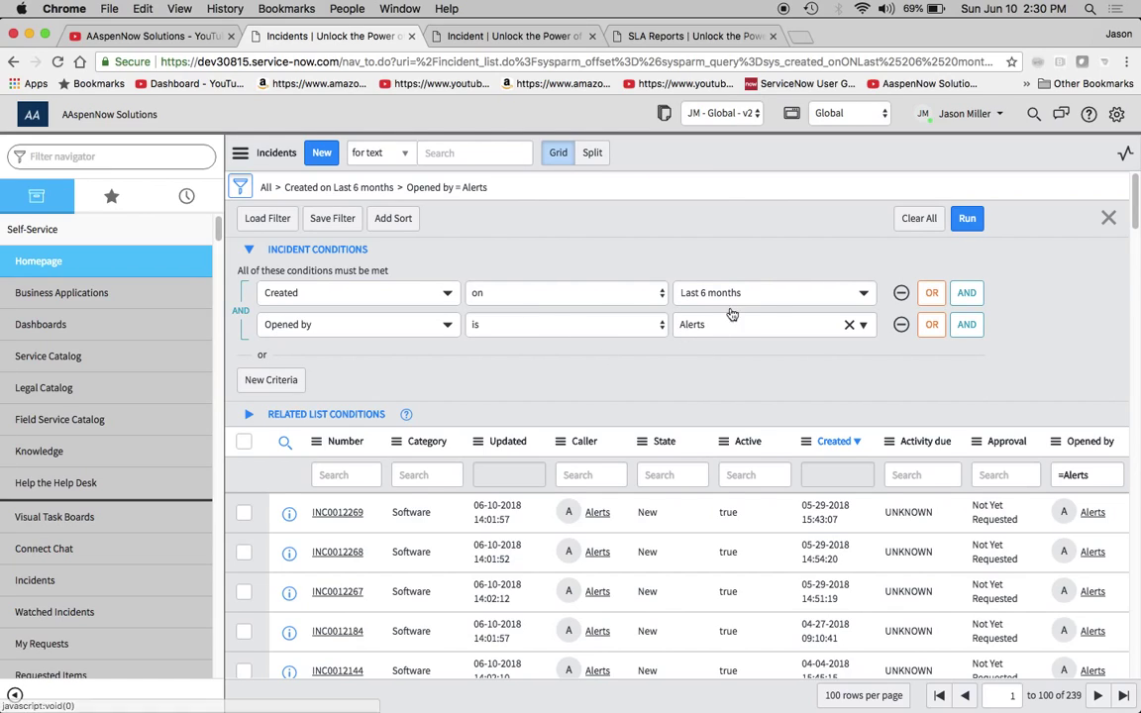
pyautogui.scroll(-1, 802, 446)
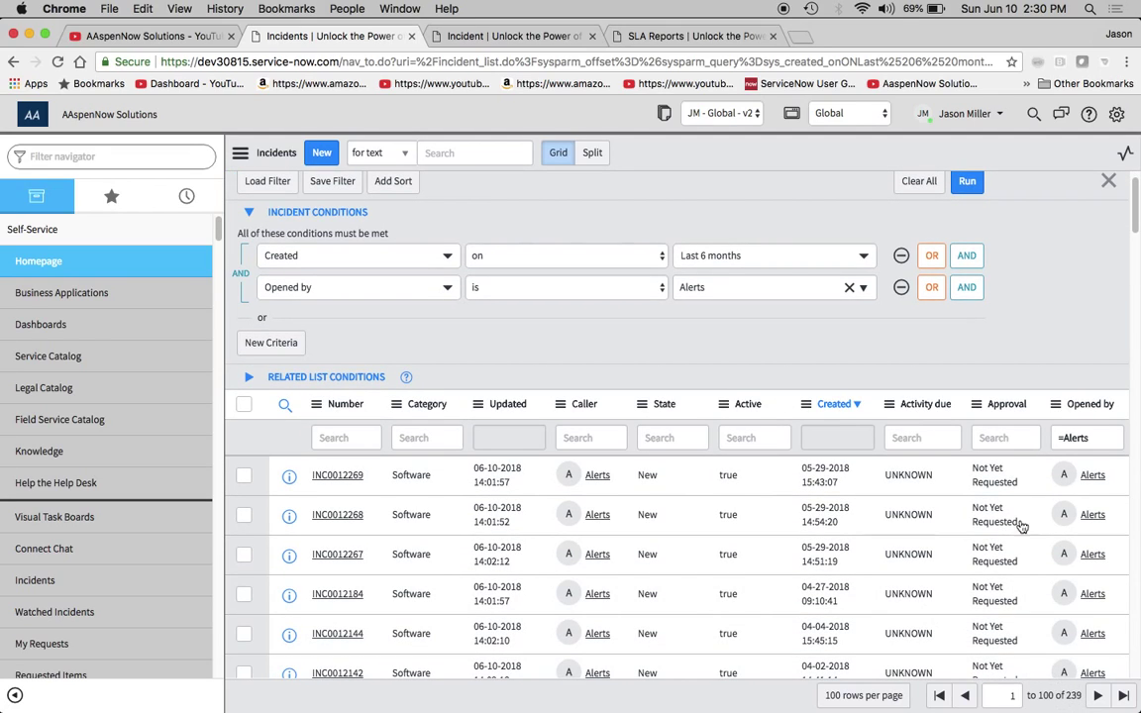
pyautogui.scroll(1, 397, 327)
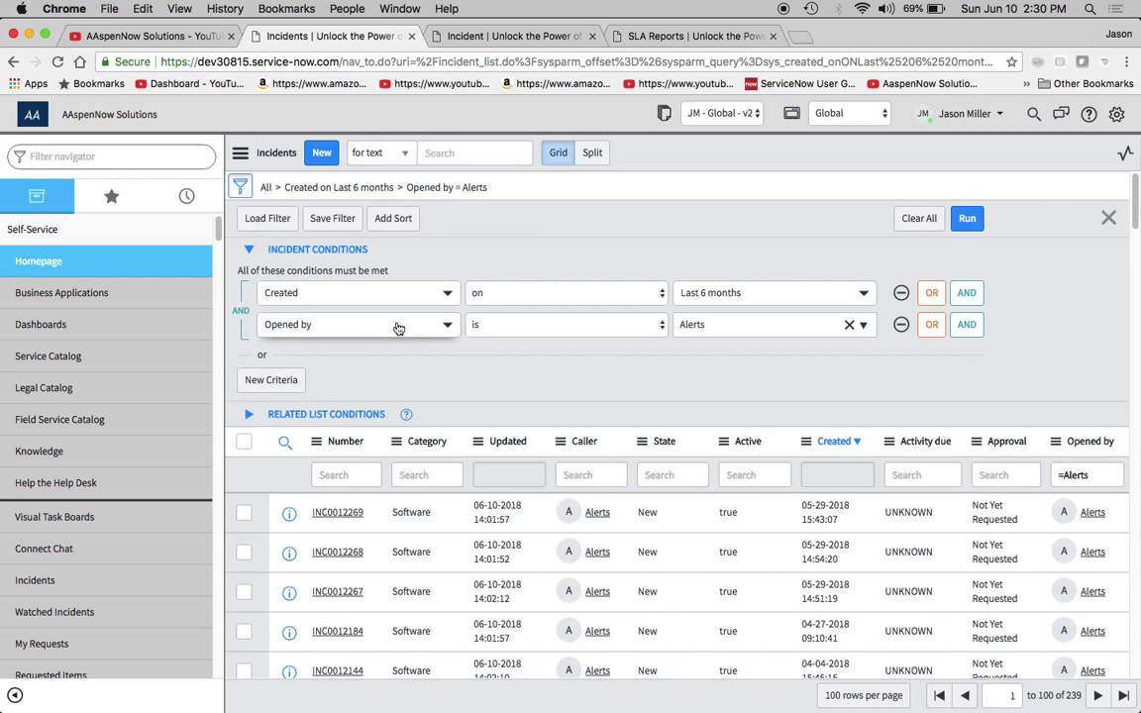
pyautogui.click(239, 155)
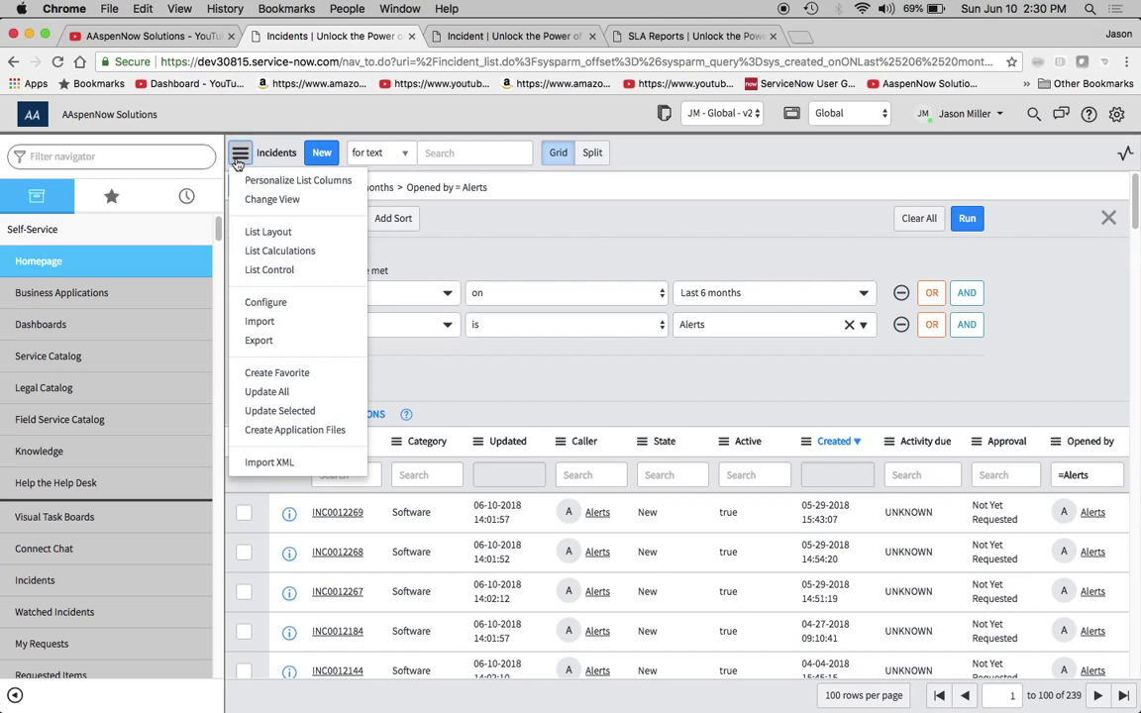
pyautogui.click(289, 394)
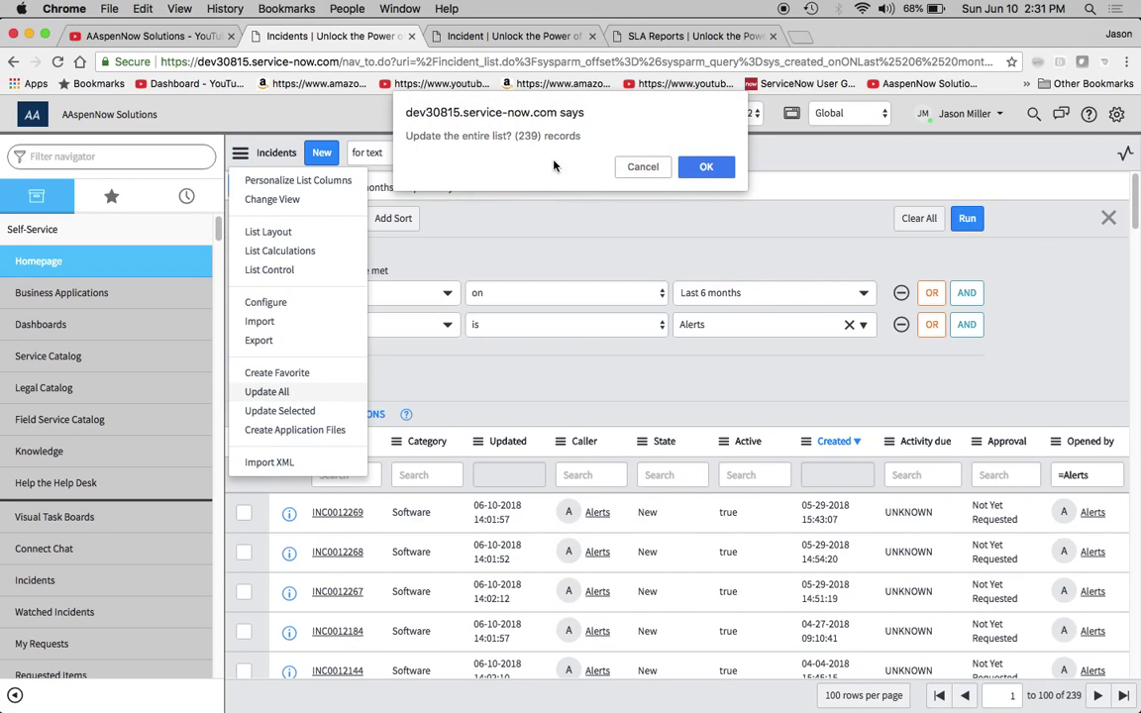
pyautogui.click(706, 168)
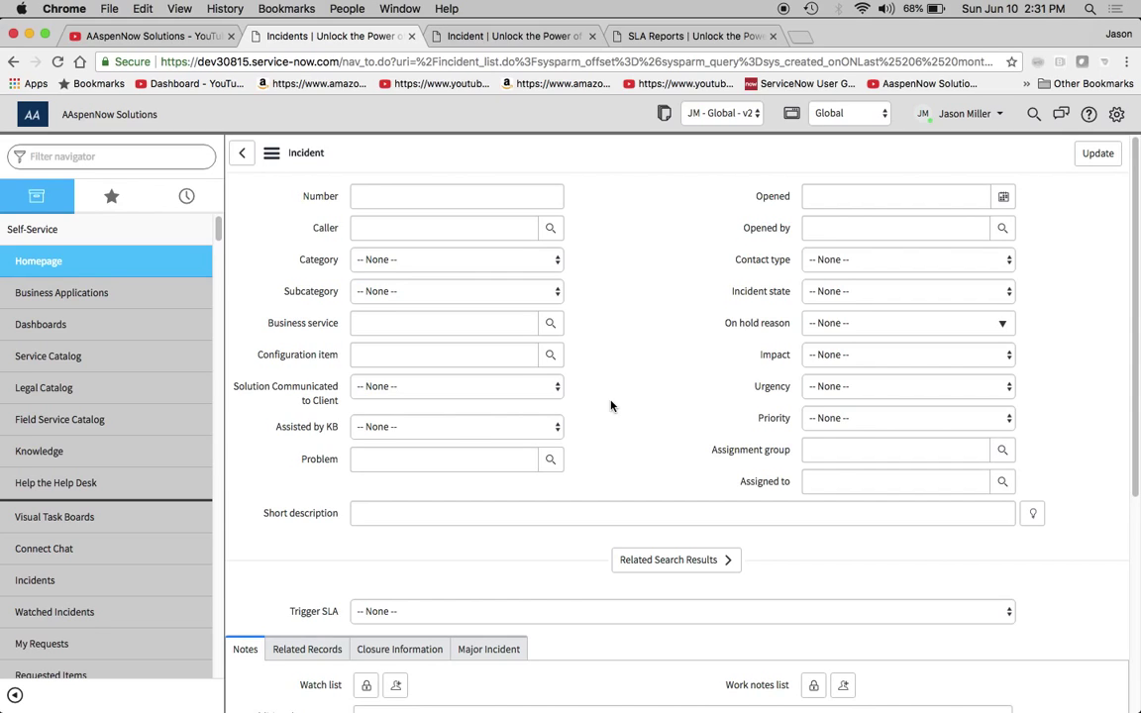
# Enter the additional comment "Major outage is now over." in the mass update form's notes.
pyautogui.scroll(-5, 610, 404)
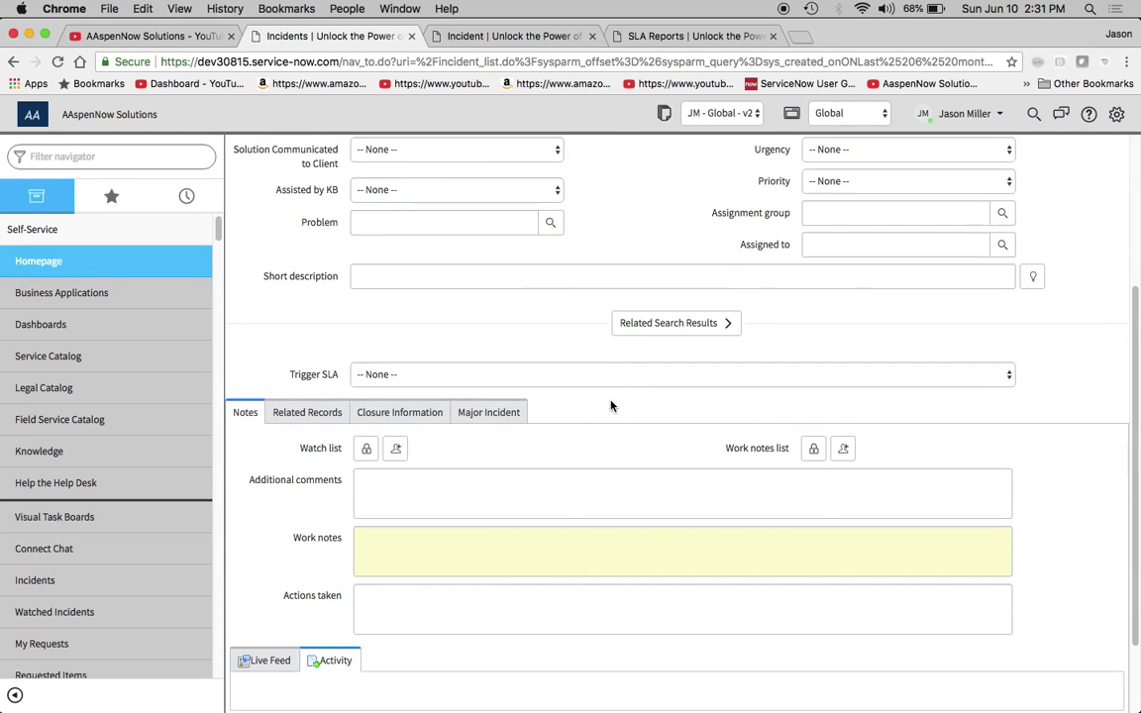
pyautogui.click(437, 495)
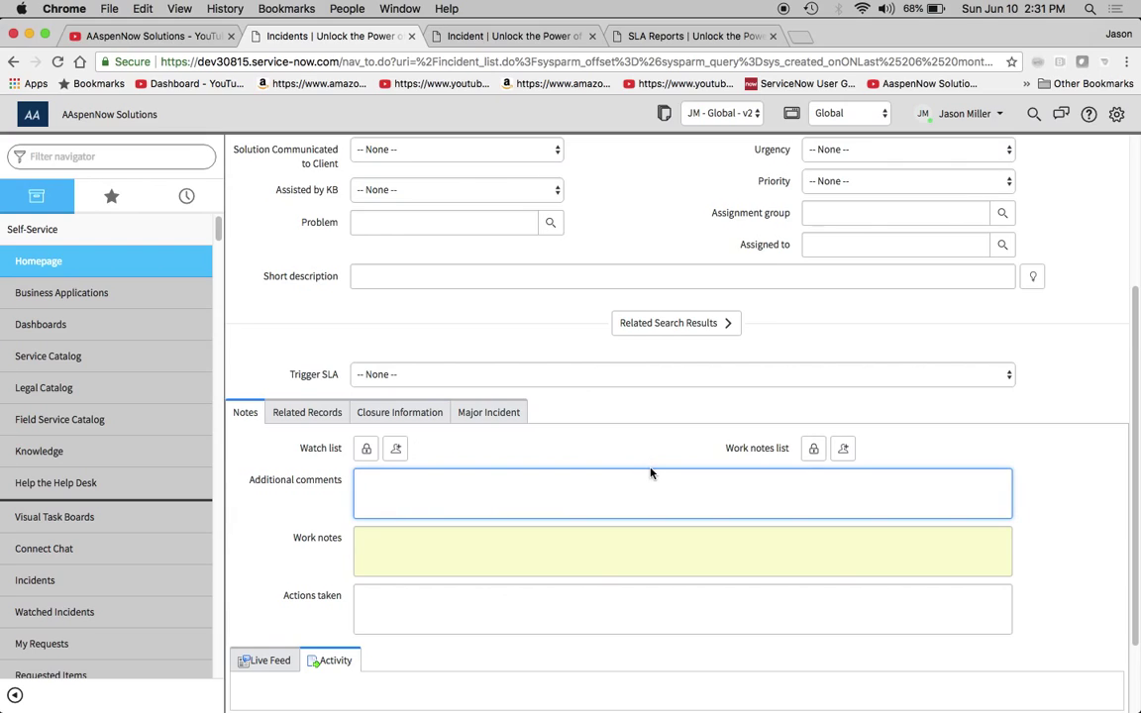
pyautogui.scroll(-1, 650, 471)
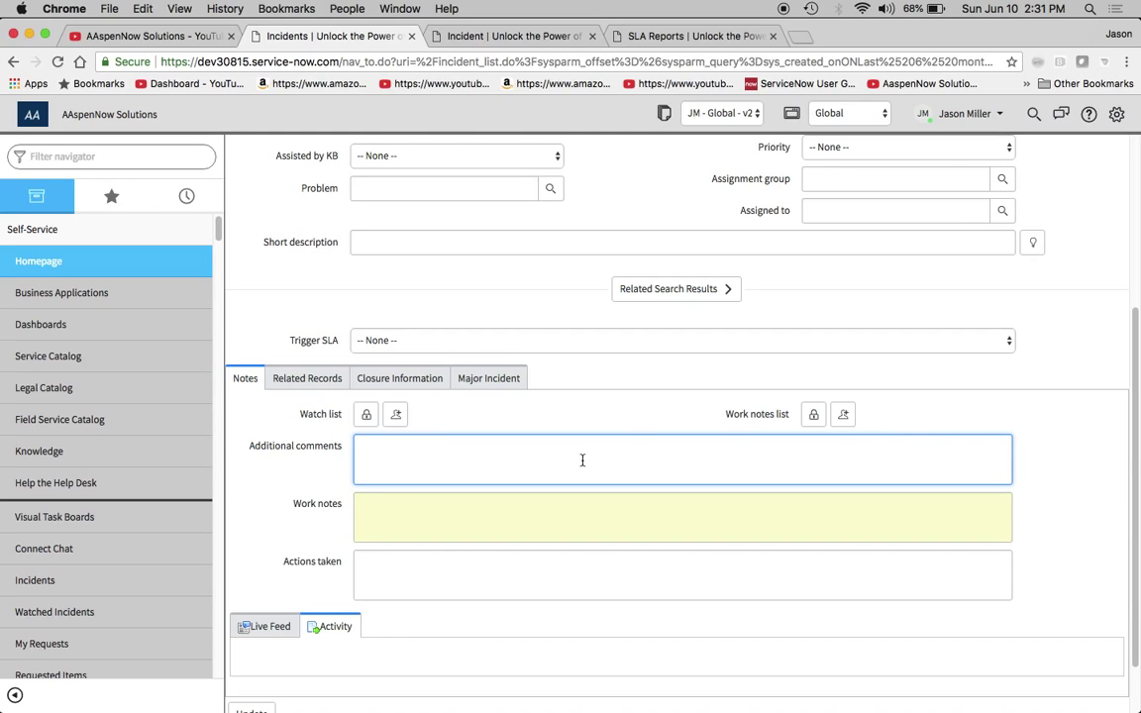
pyautogui.write('Te')
pyautogui.press('BackSpace')
pyautogui.press('BackSpace')
pyautogui.write('Major')
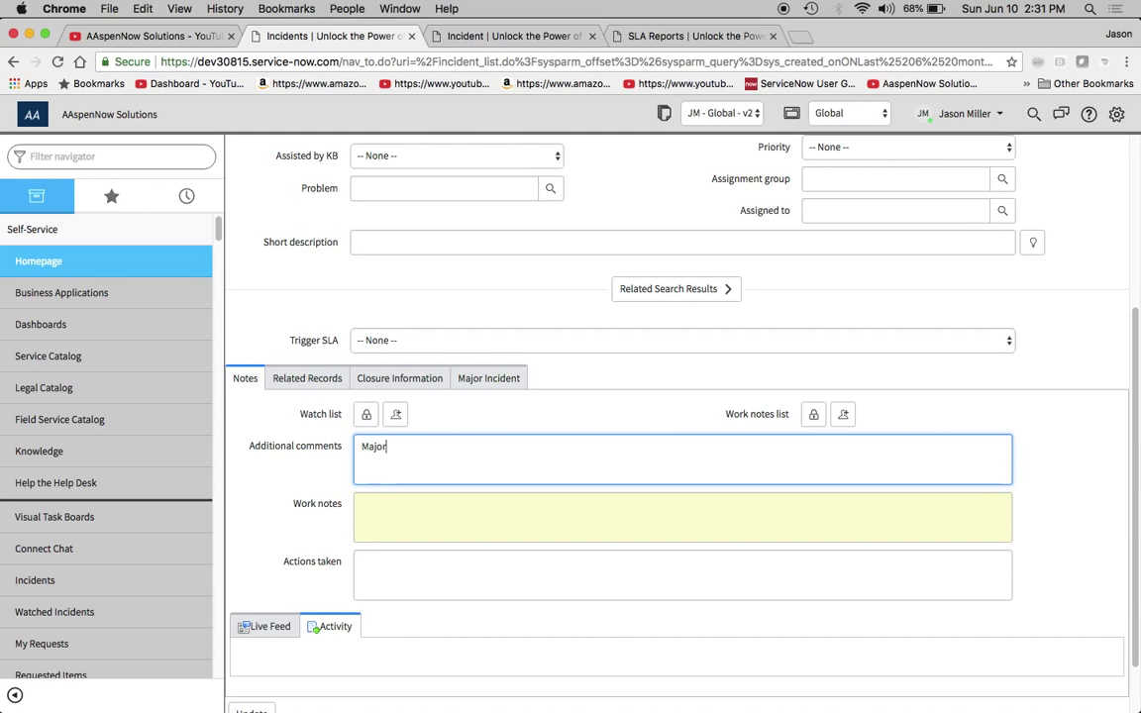
pyautogui.write(' outage i')
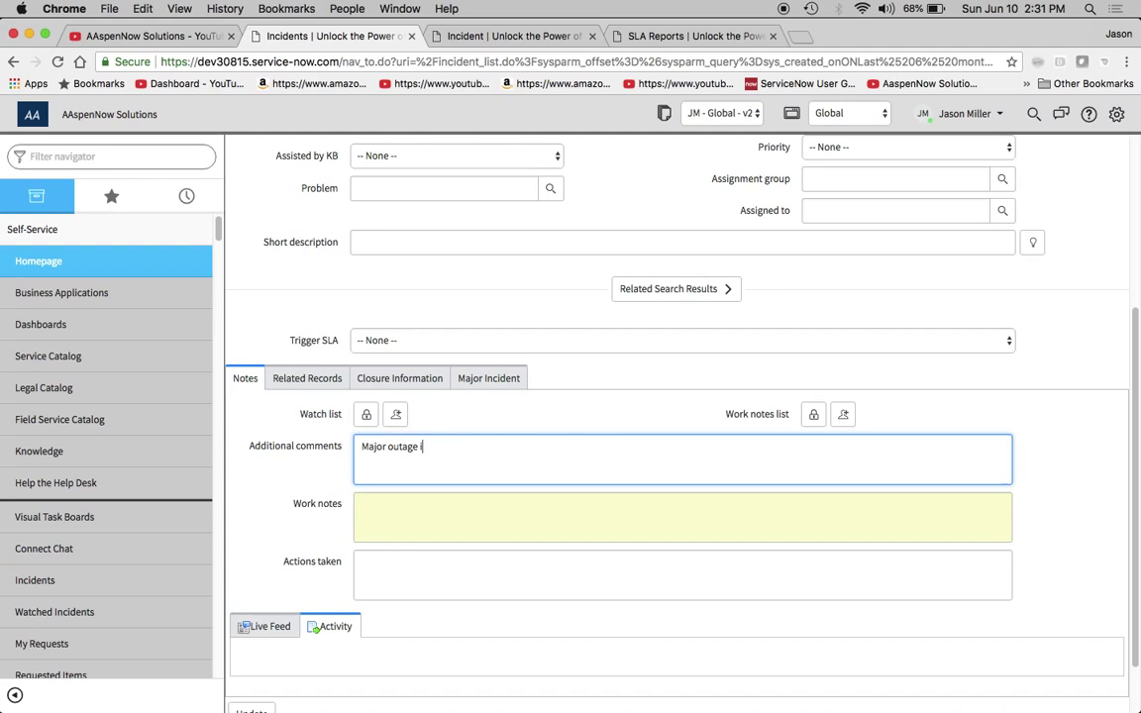
pyautogui.write('s now over.')
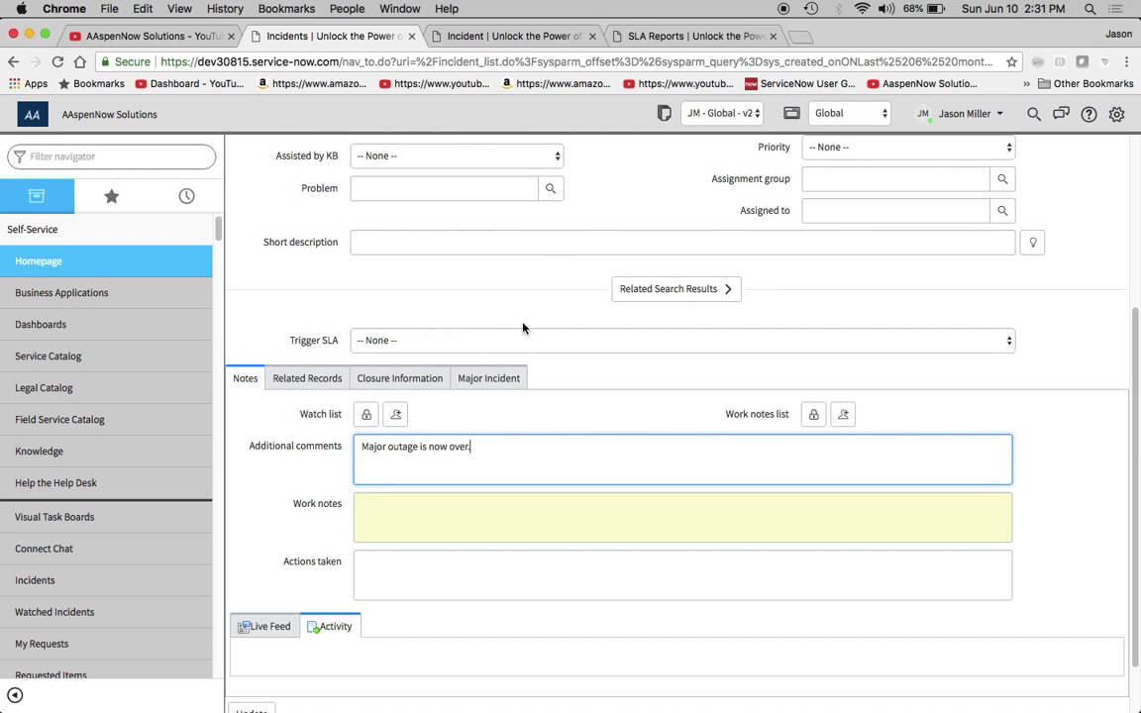
# Set the Category to Network and submit the update for all listed incidents.
pyautogui.scroll(3, 469, 290)
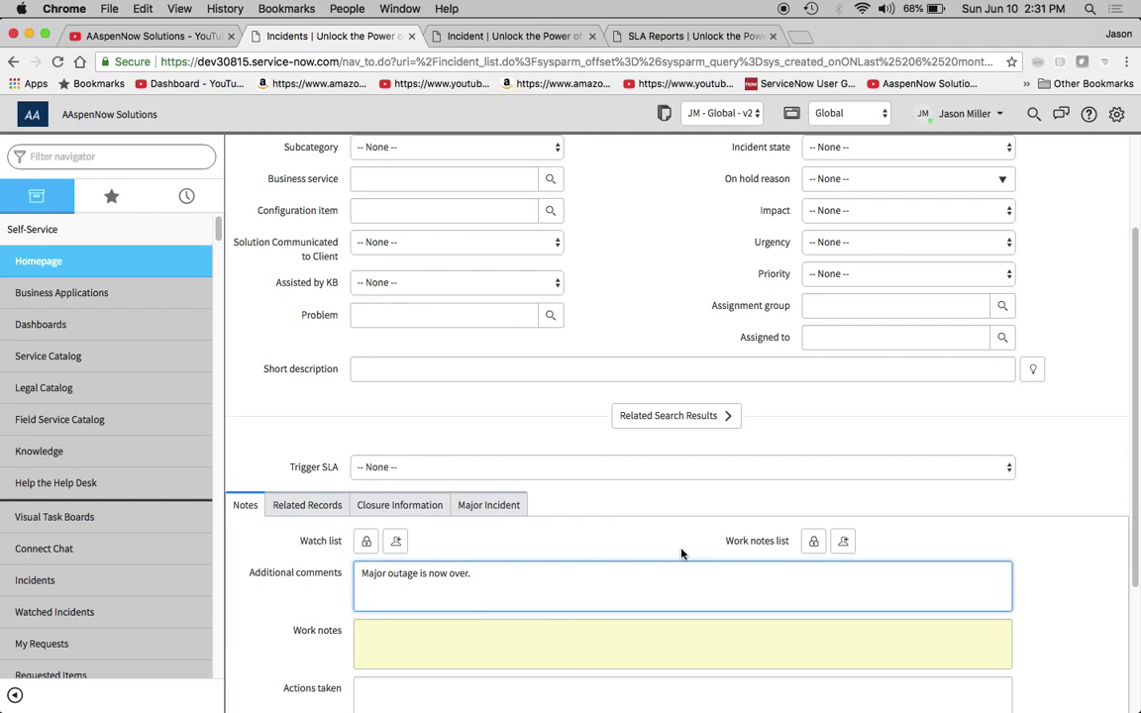
pyautogui.scroll(3, 559, 502)
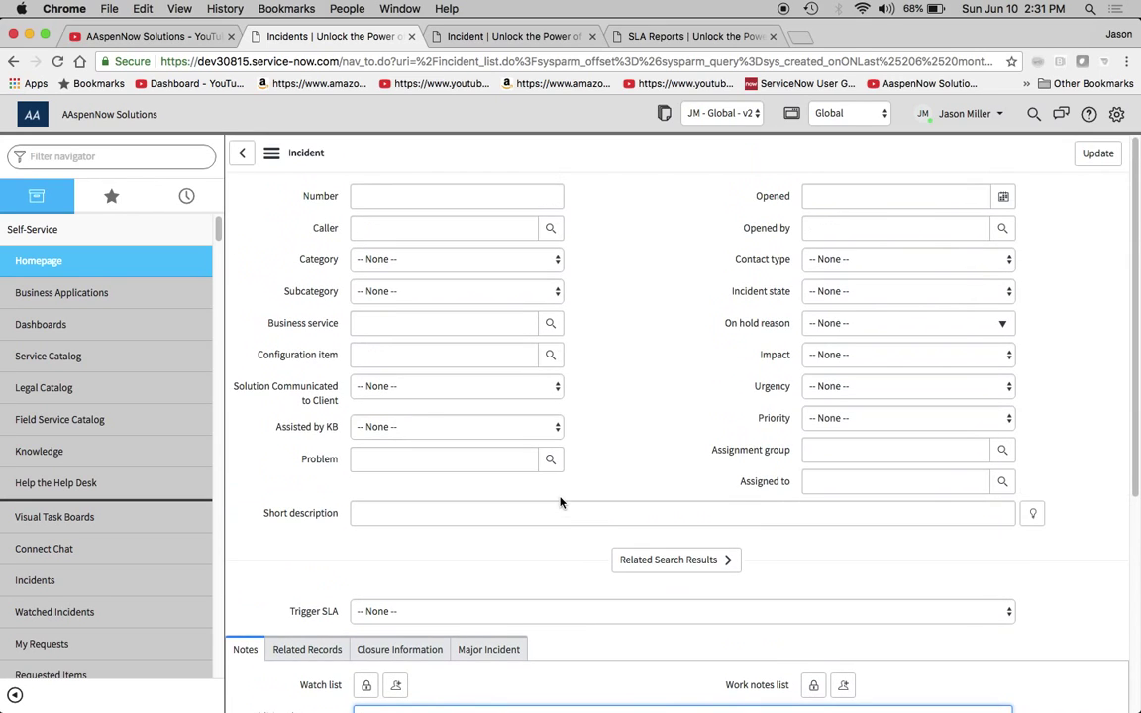
pyautogui.click(543, 262)
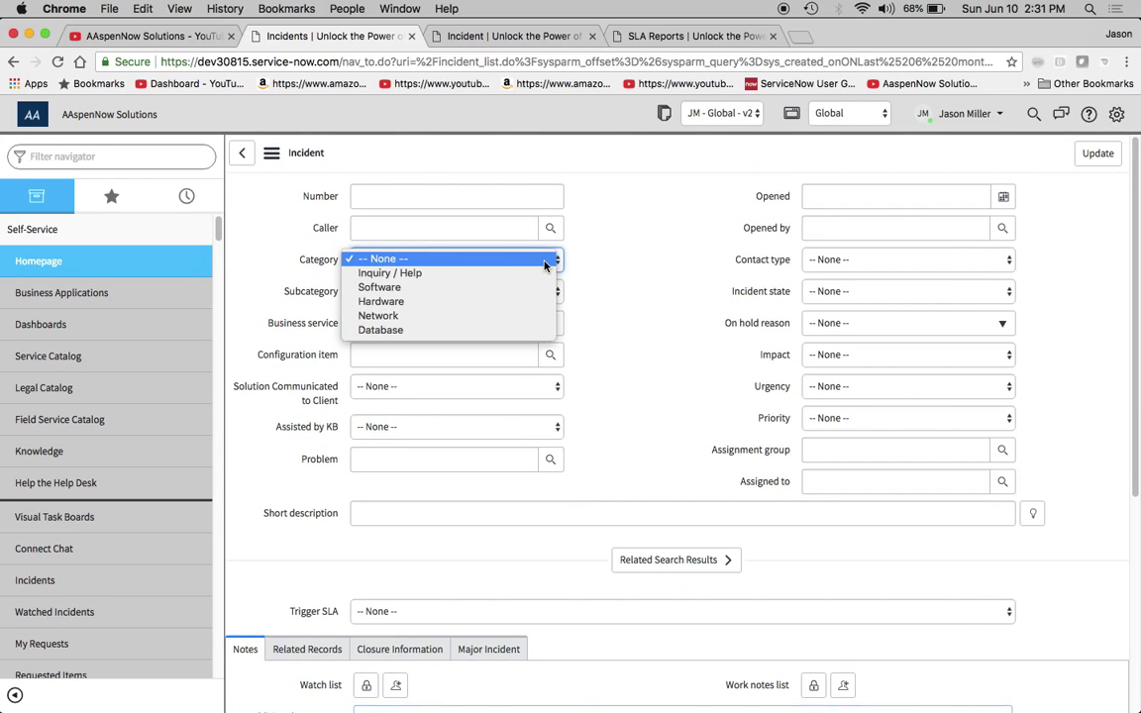
pyautogui.click(535, 314)
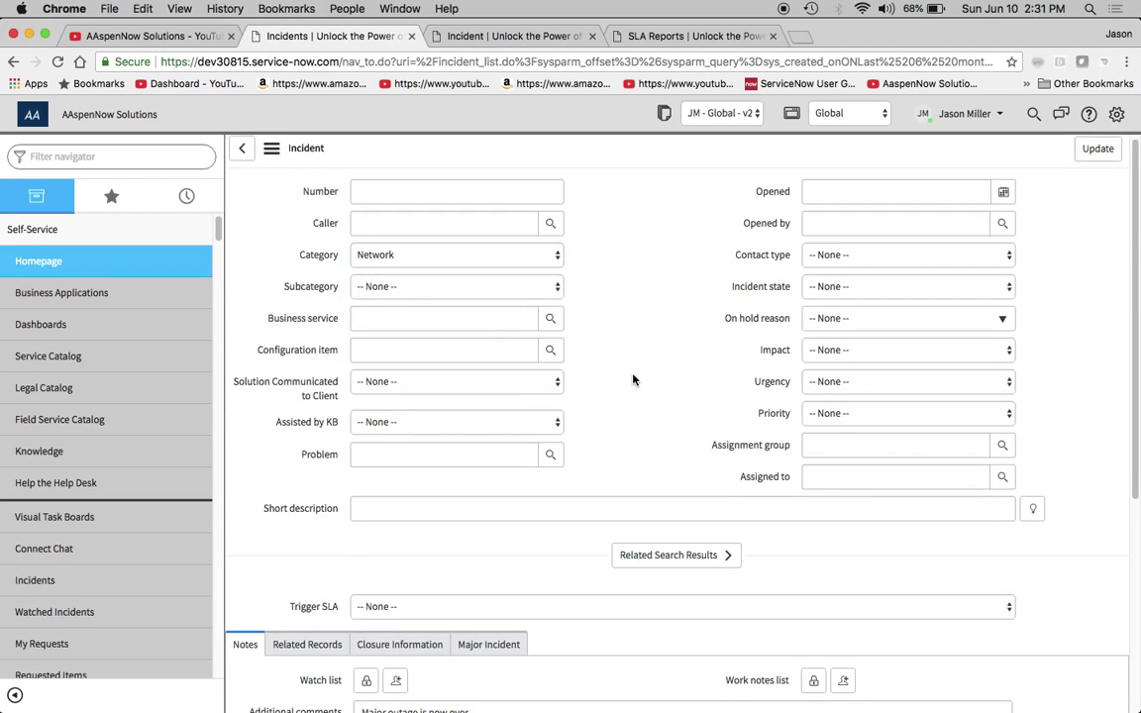
pyautogui.scroll(-5, 634, 379)
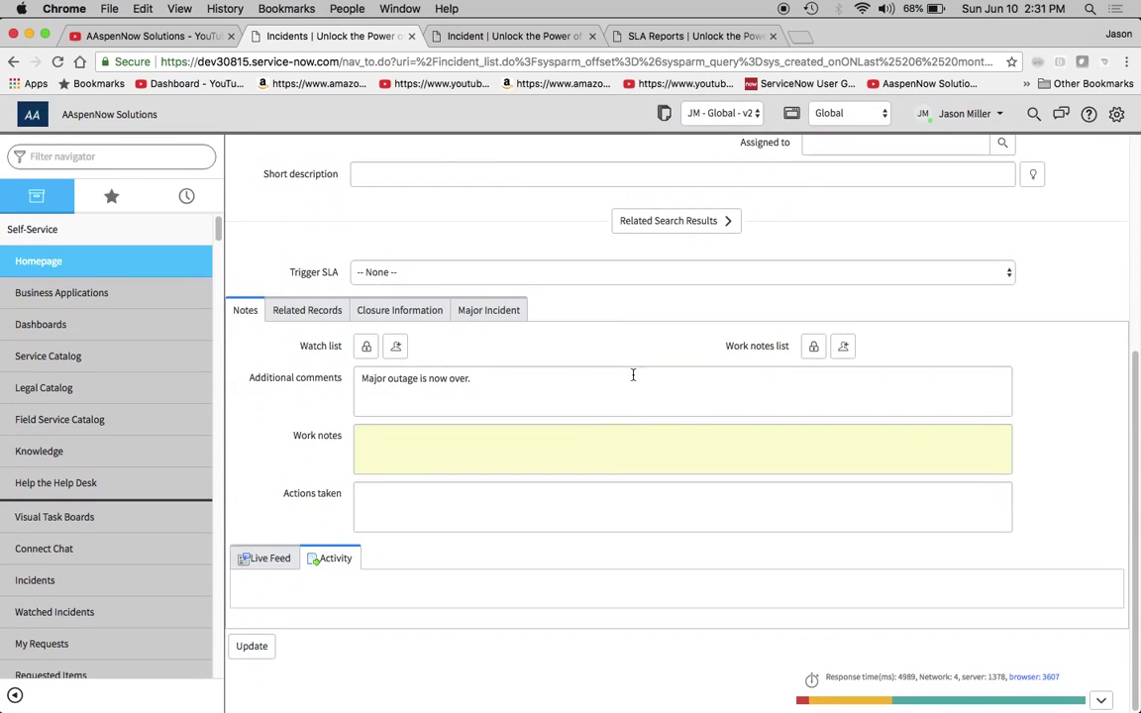
pyautogui.scroll(5, 634, 376)
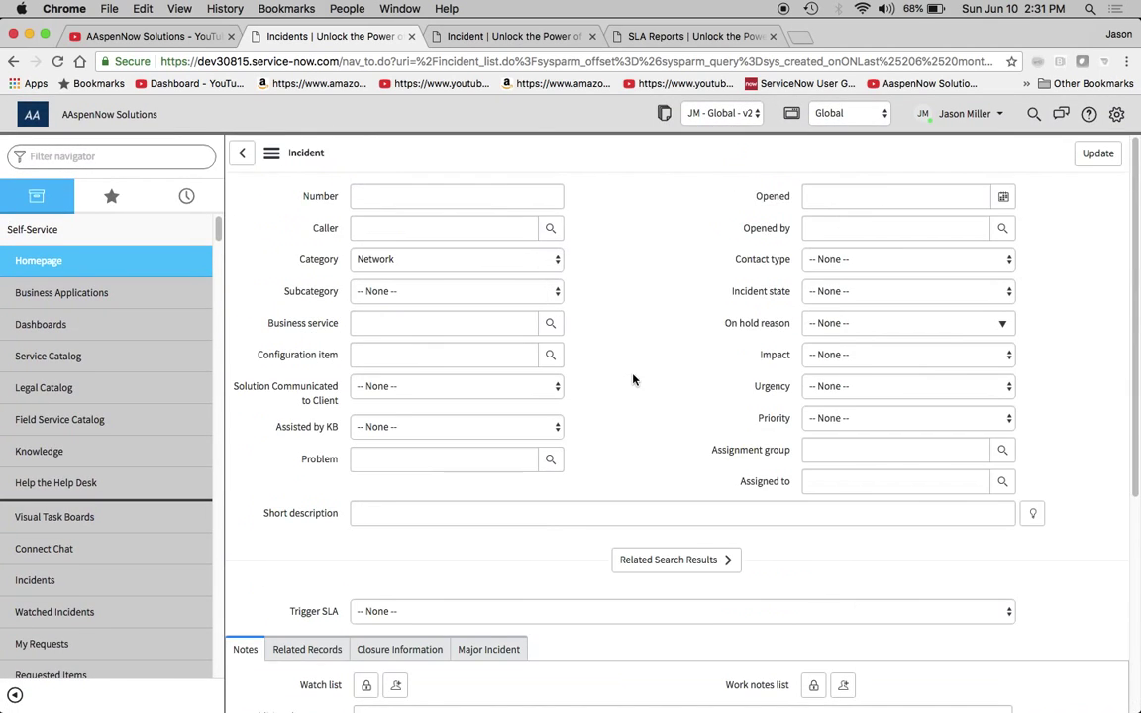
pyautogui.click(1101, 155)
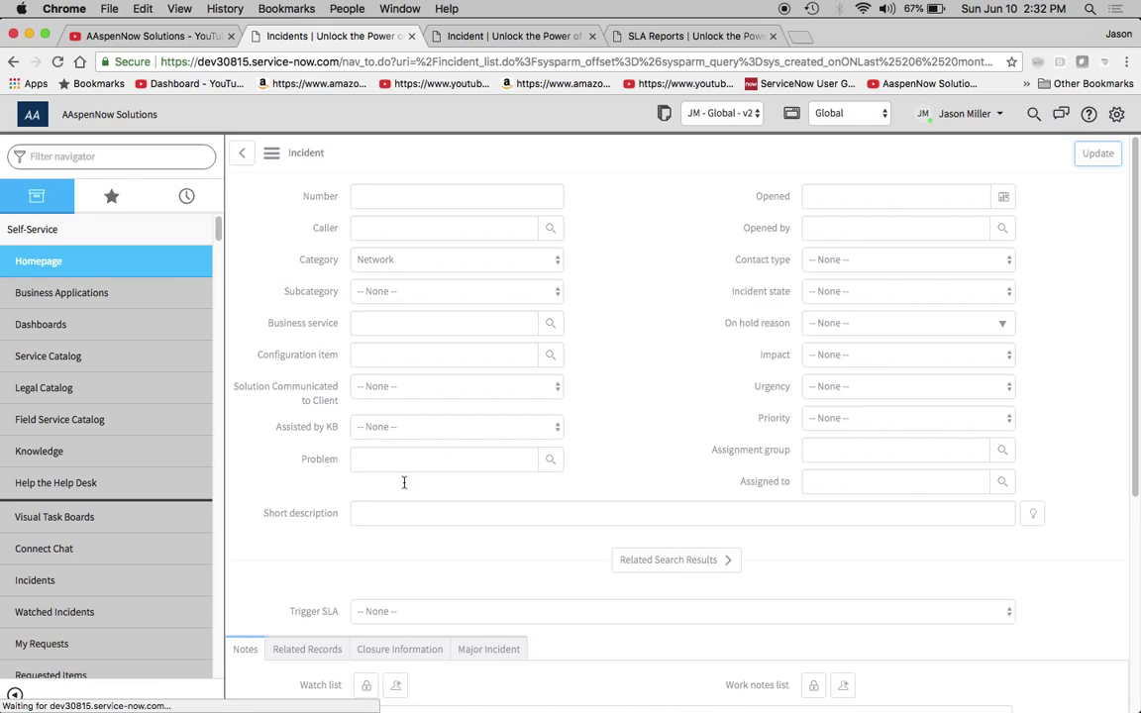
# Look through the incident record that is already open in the separate browser tab.
pyautogui.click(507, 44)
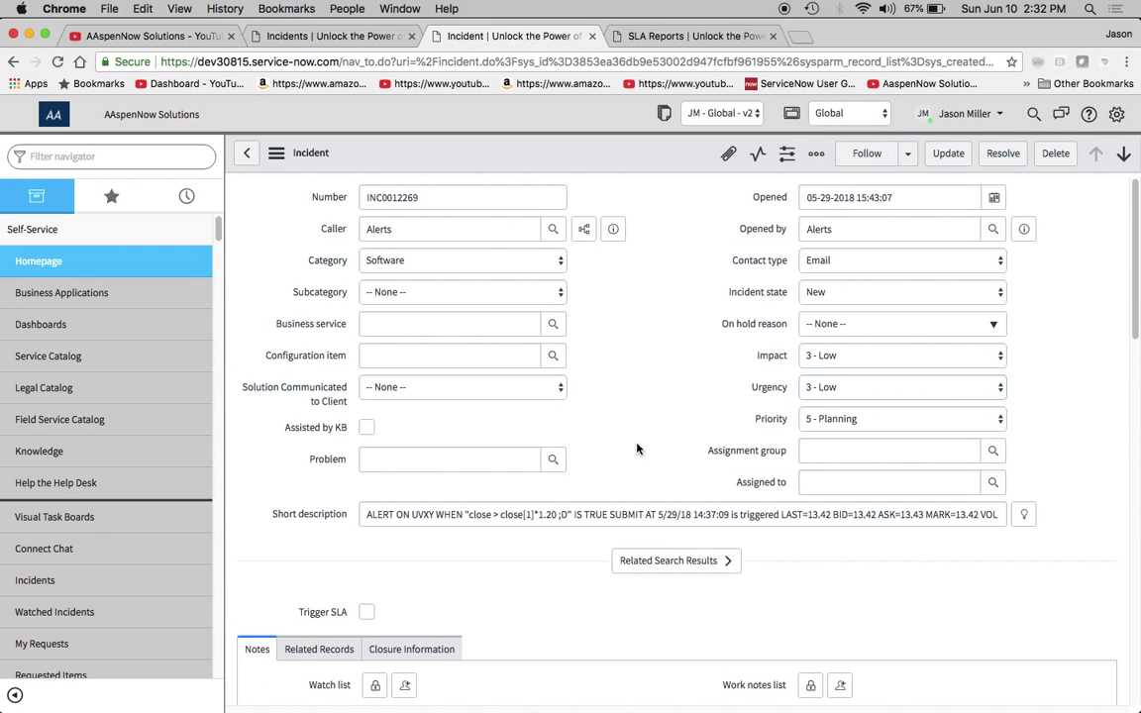
pyautogui.scroll(-5, 636, 448)
pyautogui.scroll(5, 636, 448)
# Return to the updated list and check the category and activity comments of the first incident and the one after it.
pyautogui.click(337, 45)
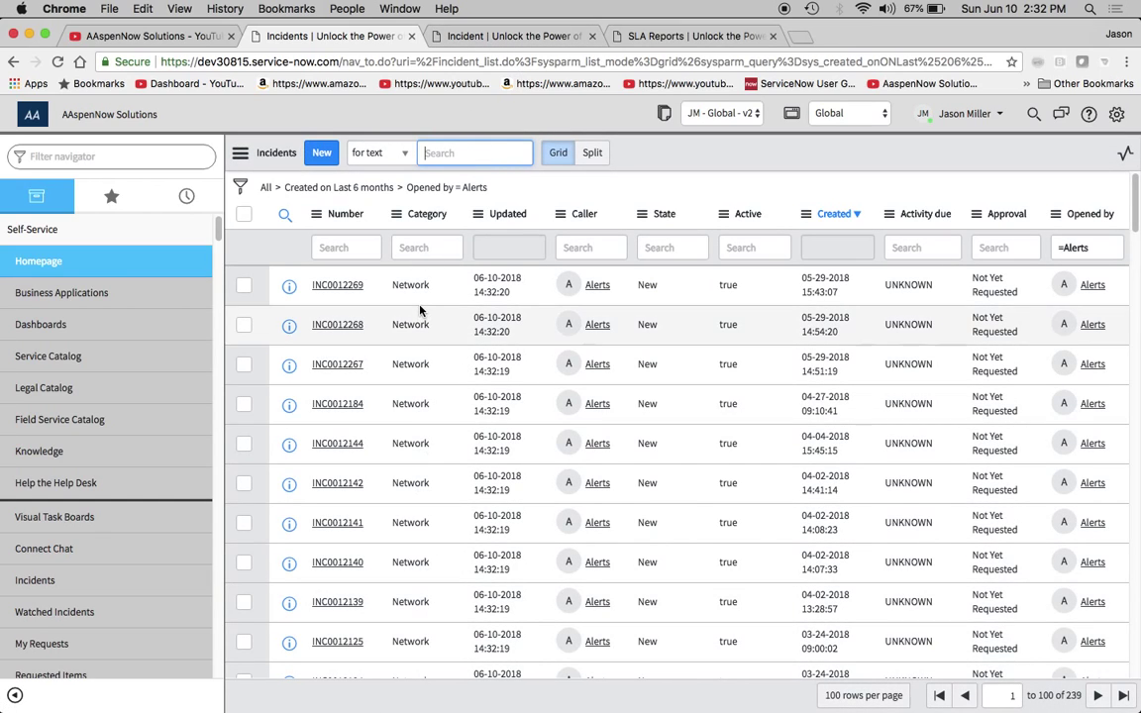
pyautogui.click(338, 286)
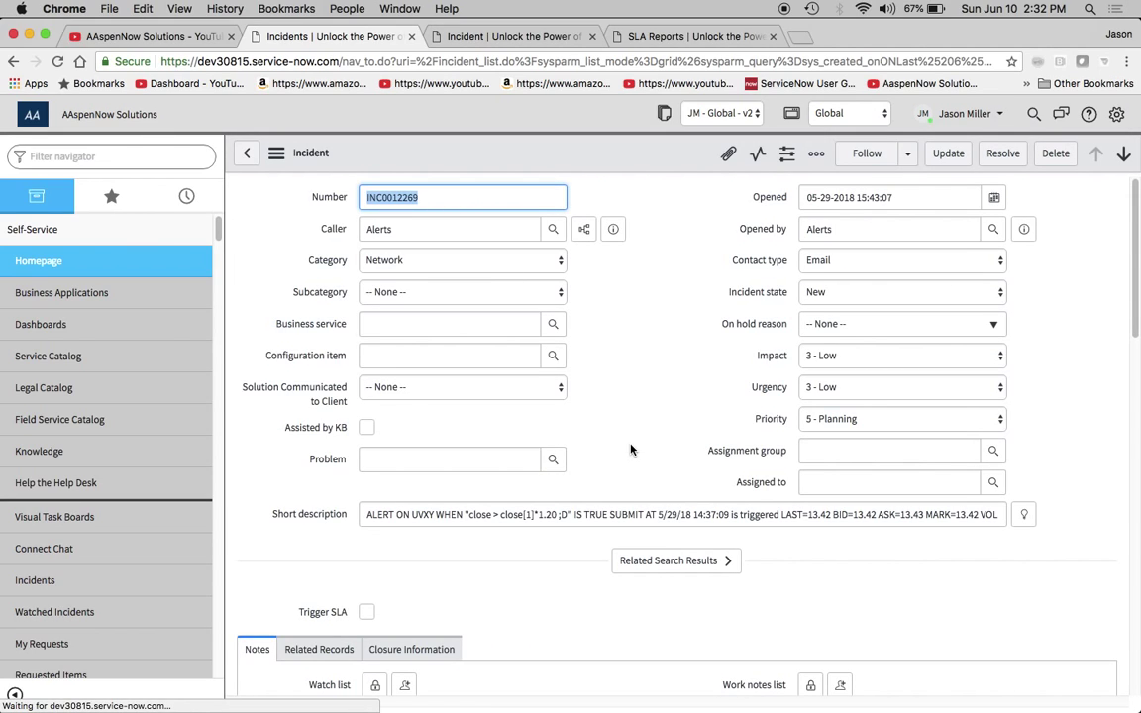
pyautogui.scroll(-5, 630, 450)
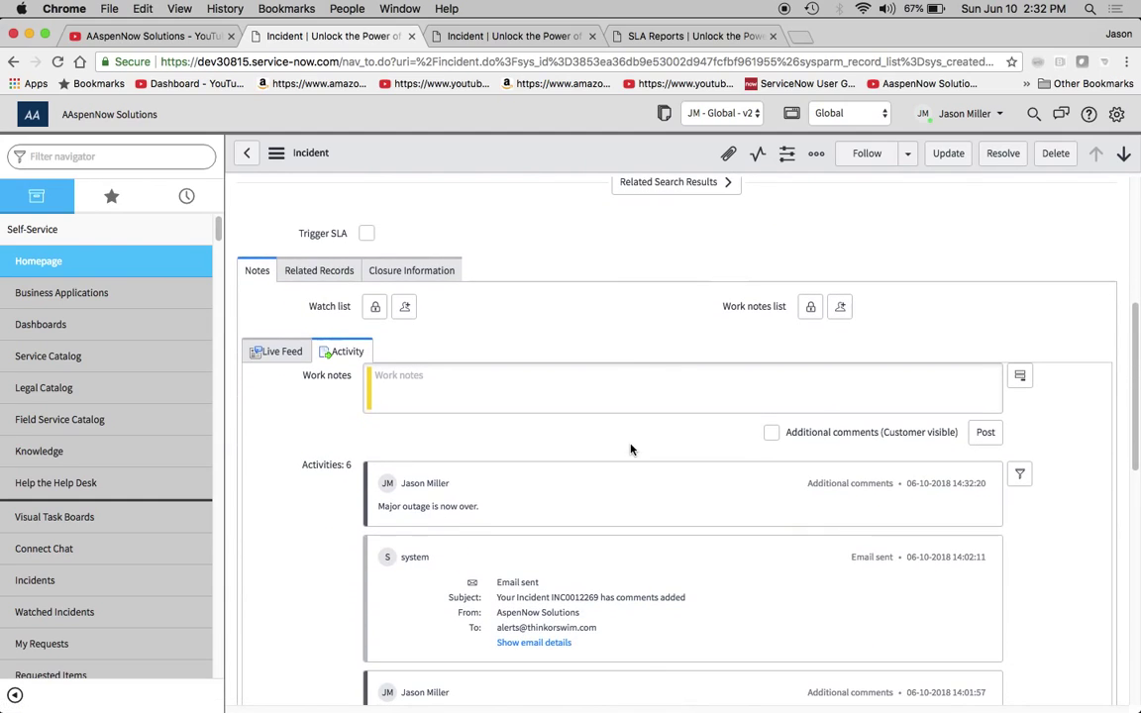
pyautogui.click(1123, 154)
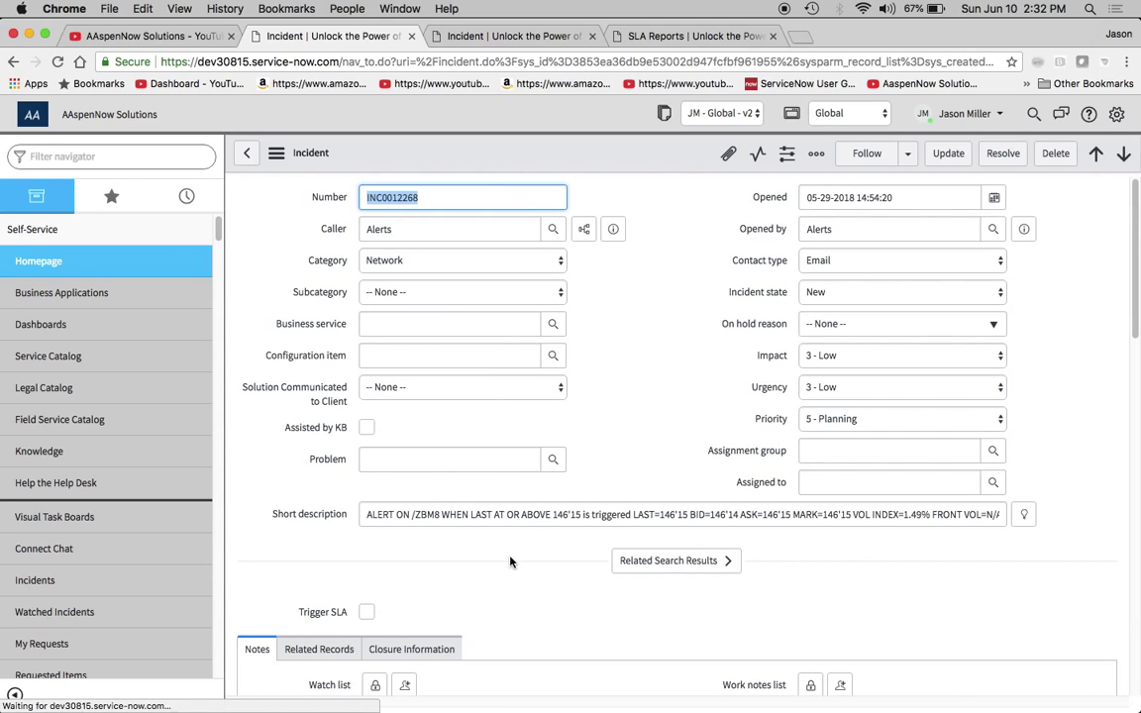
pyautogui.scroll(-6, 510, 561)
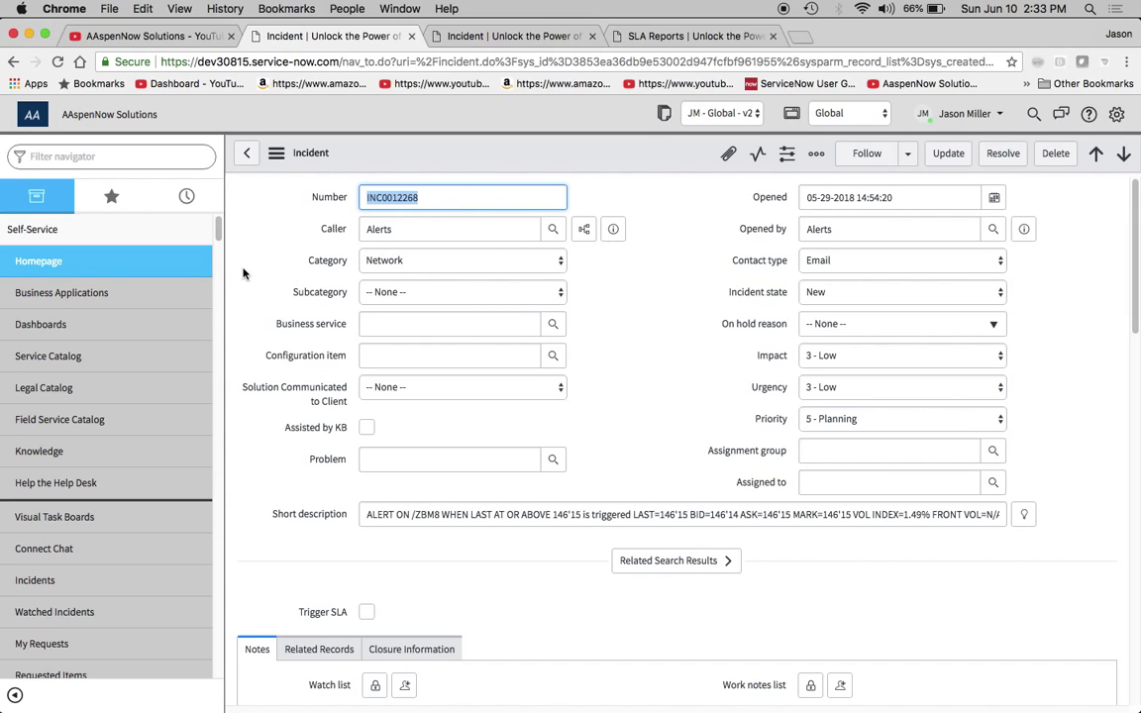
# Add the Active field to the Incident section of the default form layout and save the layout.
pyautogui.rightClick(561, 152)
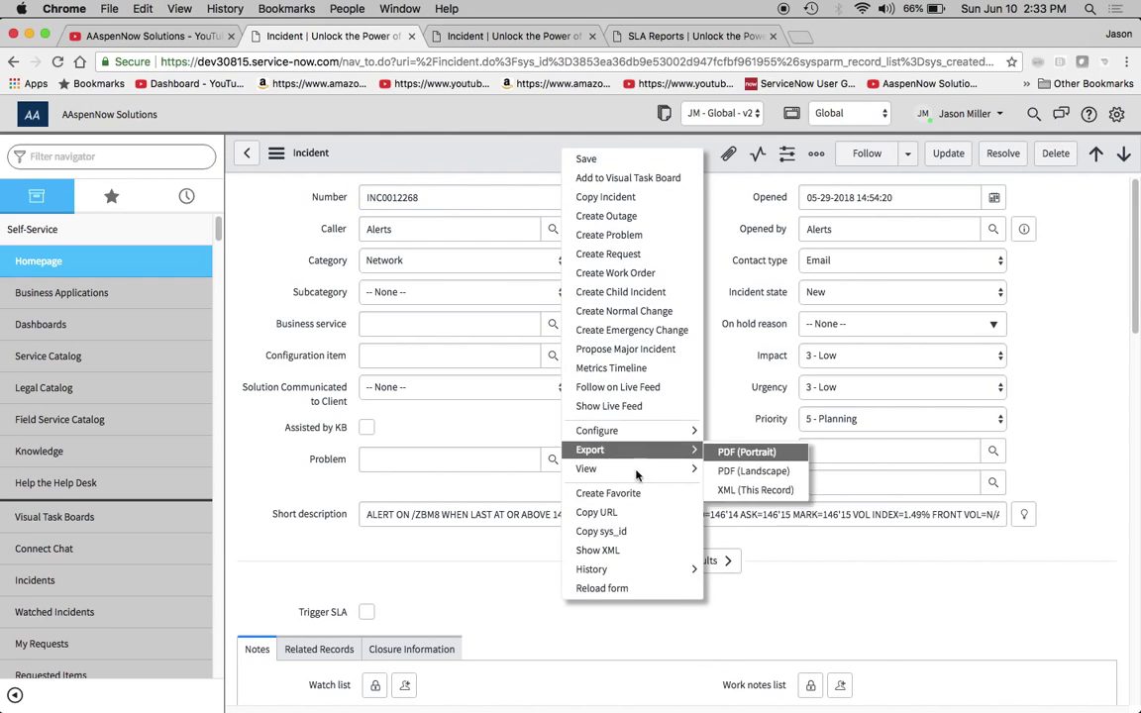
pyautogui.moveTo(634, 431)
pyautogui.click(810, 452)
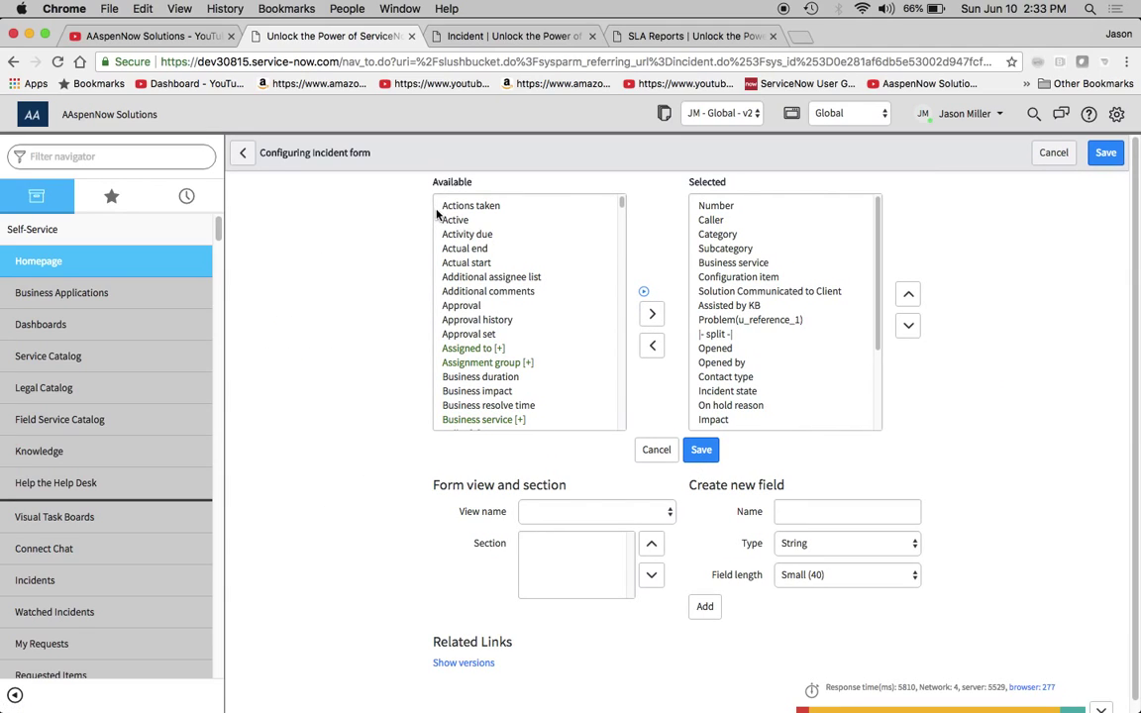
pyautogui.click(447, 220)
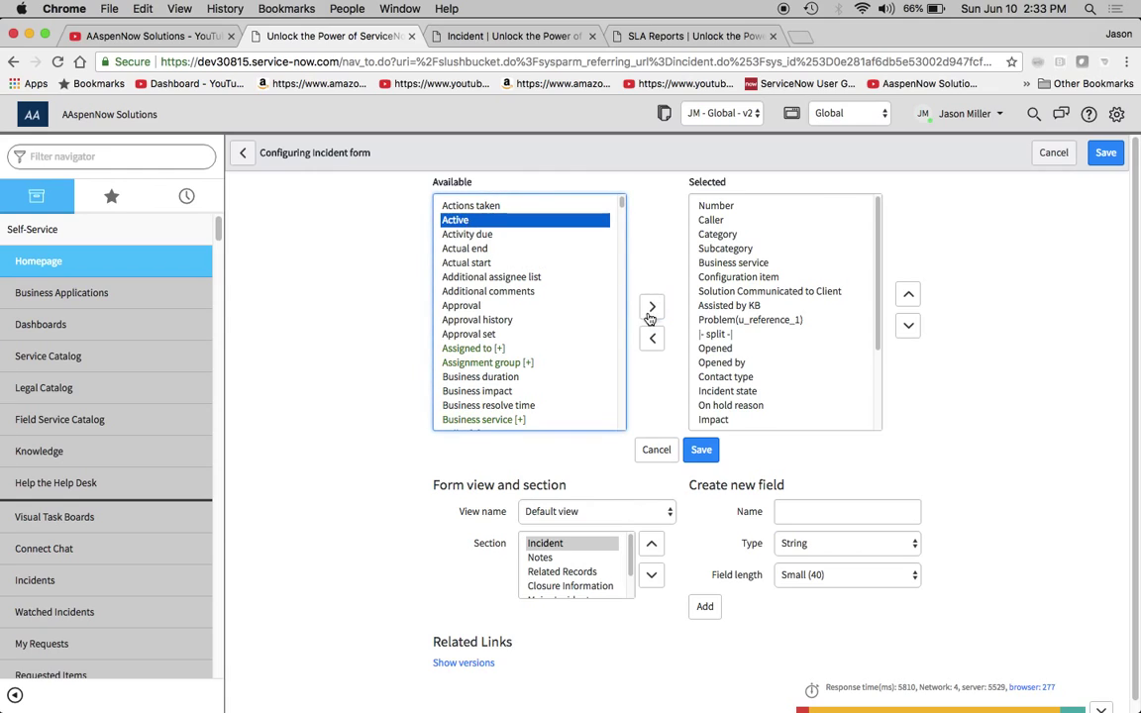
pyautogui.click(652, 307)
pyautogui.click(701, 451)
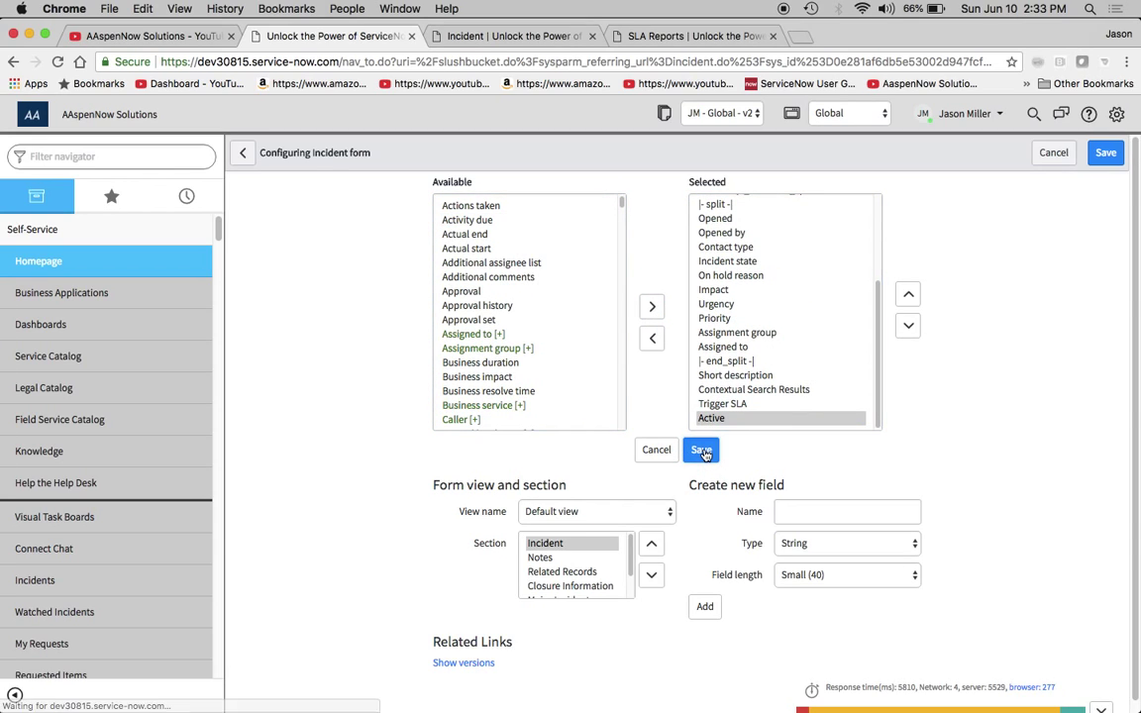
# Switch to the separate incident tab and open the complete incident list there with incident.list from the navigator.
pyautogui.click(490, 38)
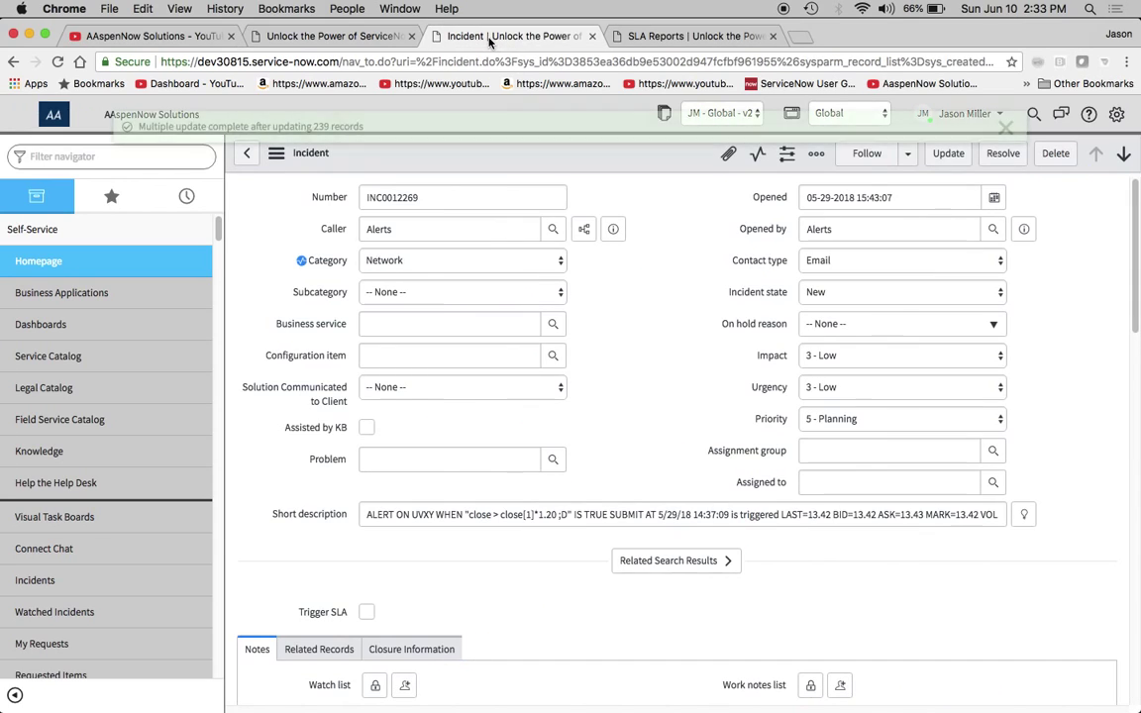
pyautogui.click(128, 159)
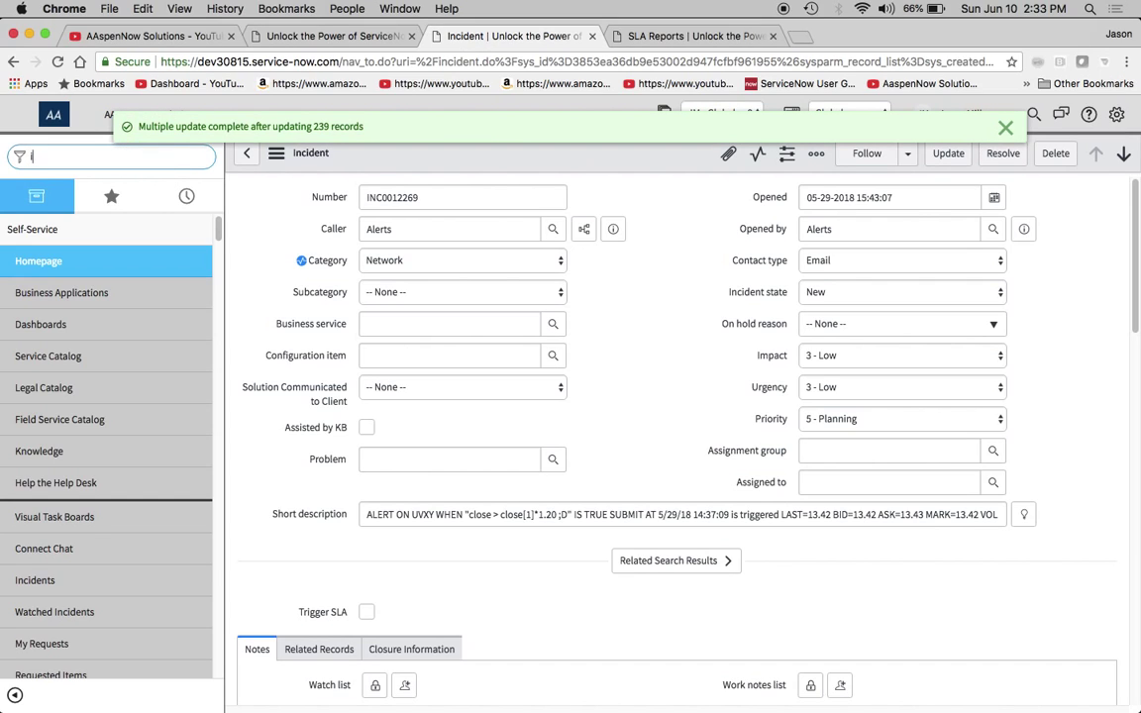
pyautogui.write('incident.')
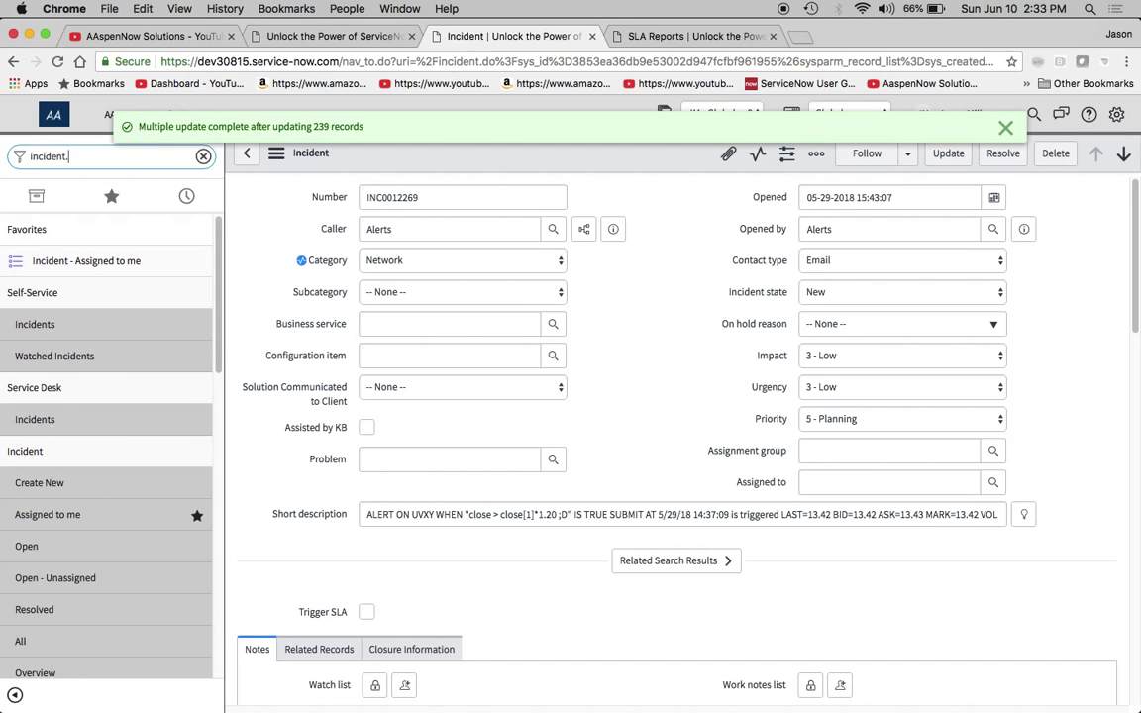
pyautogui.write('list')
pyautogui.press('Return')
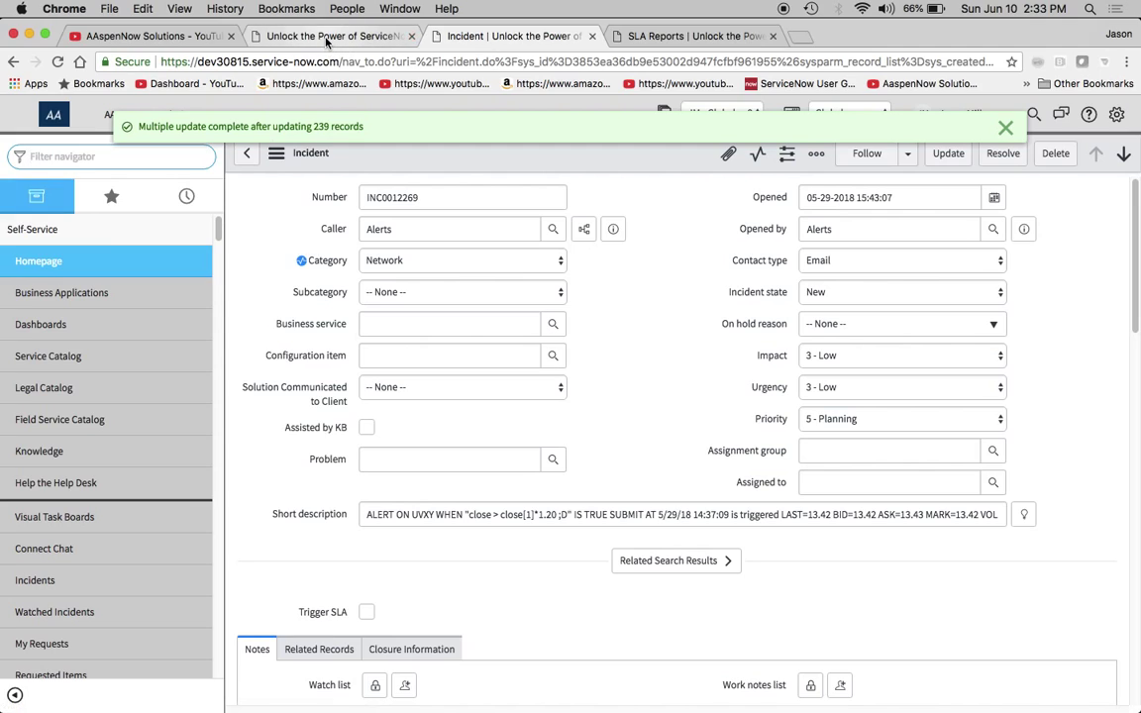
pyautogui.click(1005, 127)
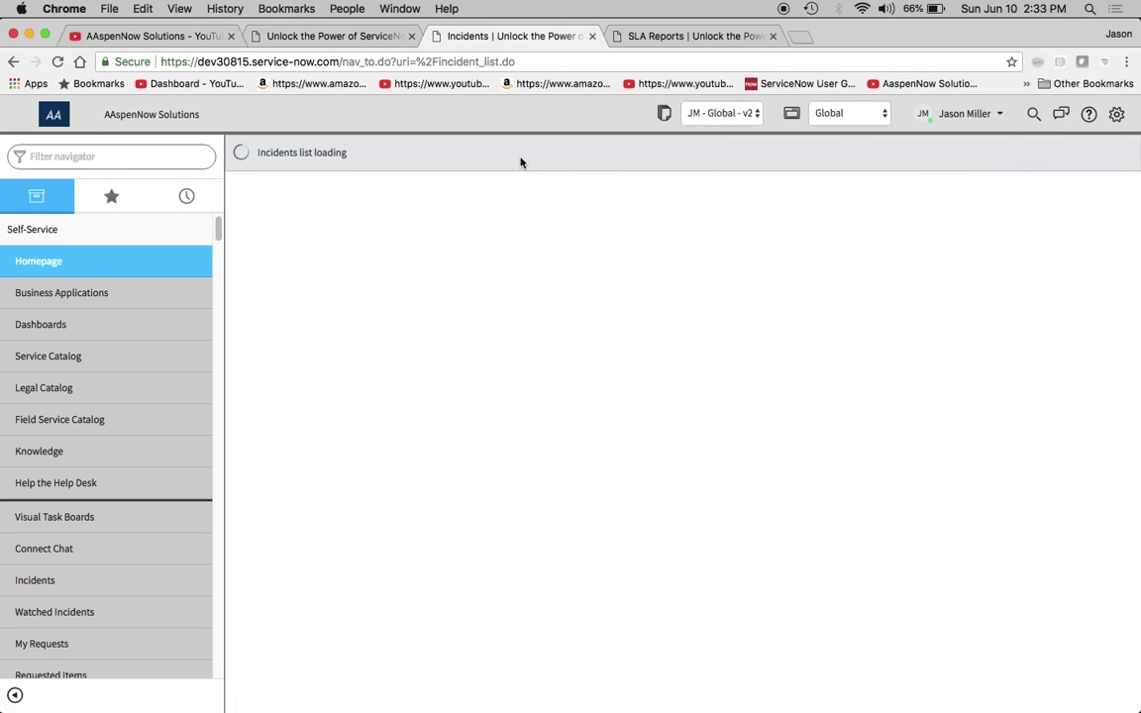
pyautogui.click(316, 36)
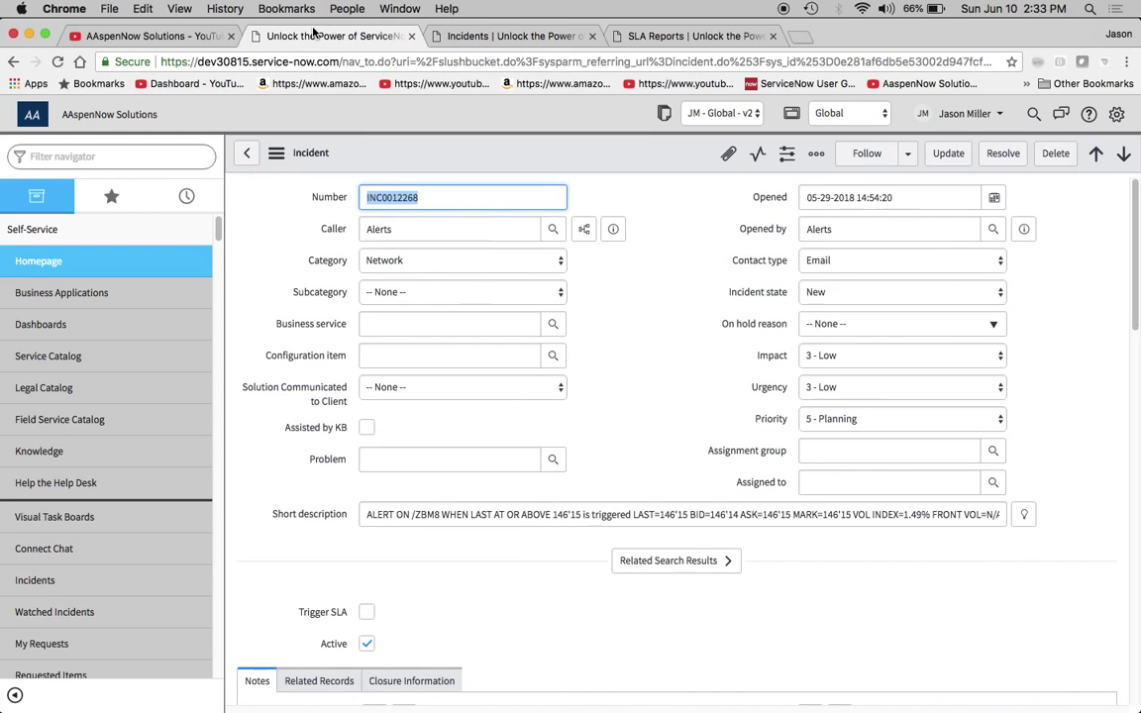
pyautogui.click(465, 37)
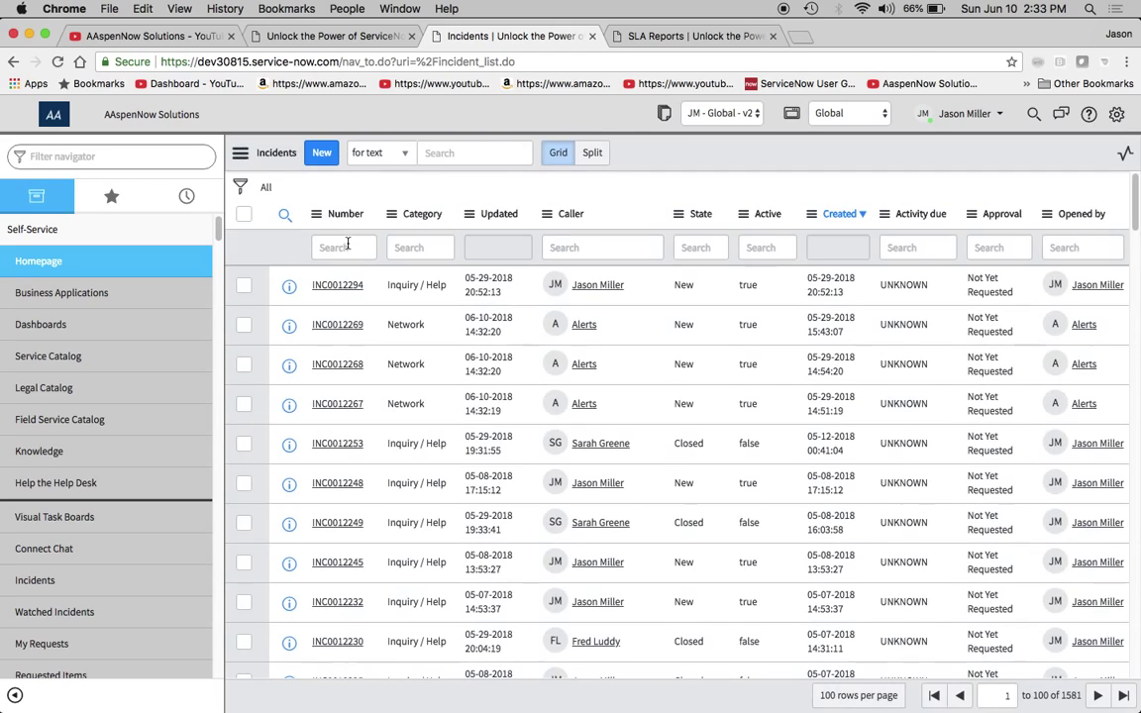
# Load and run the saved incident filter for records created in the last 6 months and opened by Alerts.
pyautogui.click(240, 153)
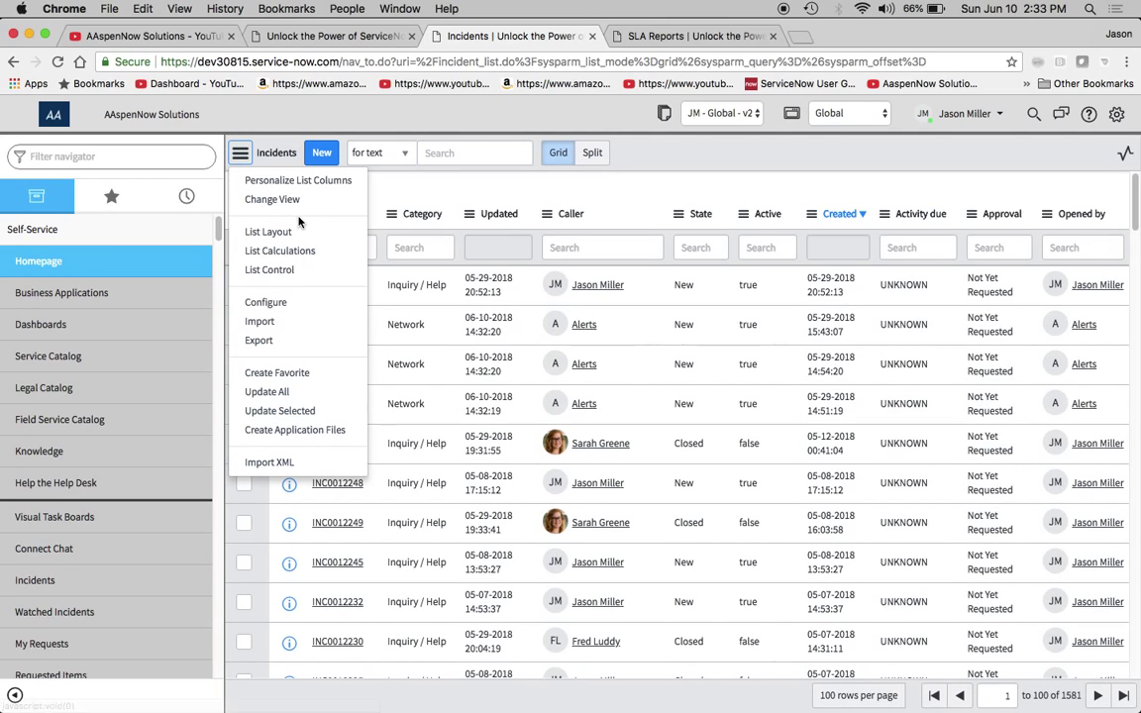
pyautogui.click(241, 188)
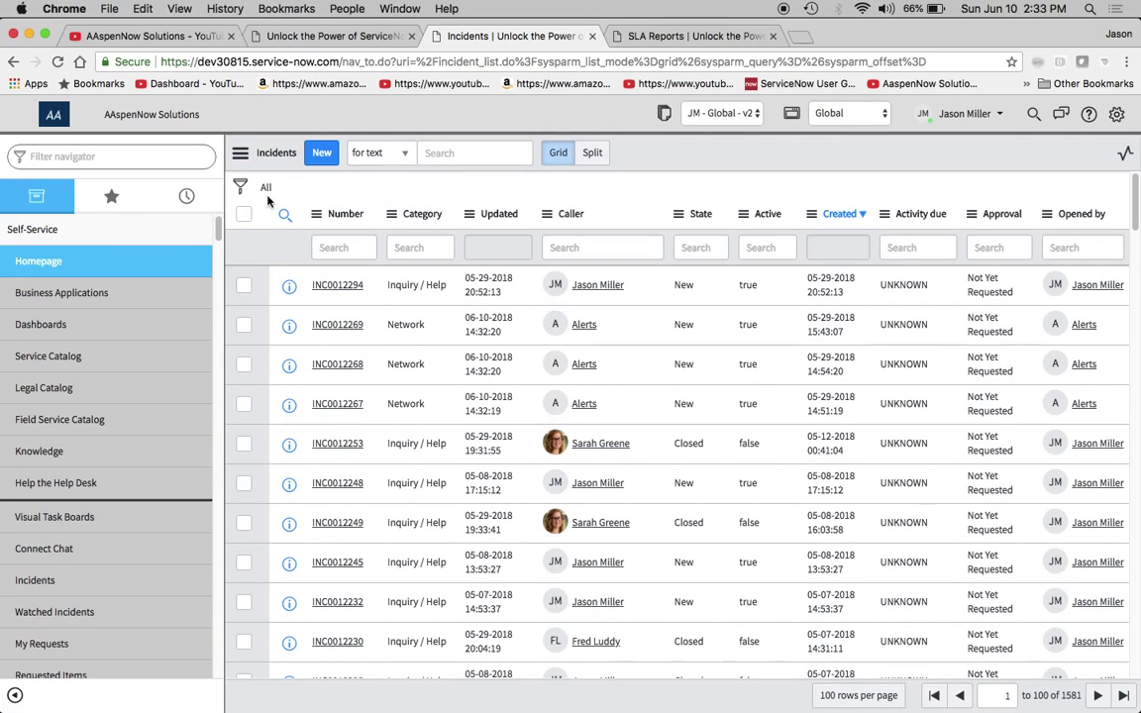
pyautogui.click(240, 190)
pyautogui.click(247, 197)
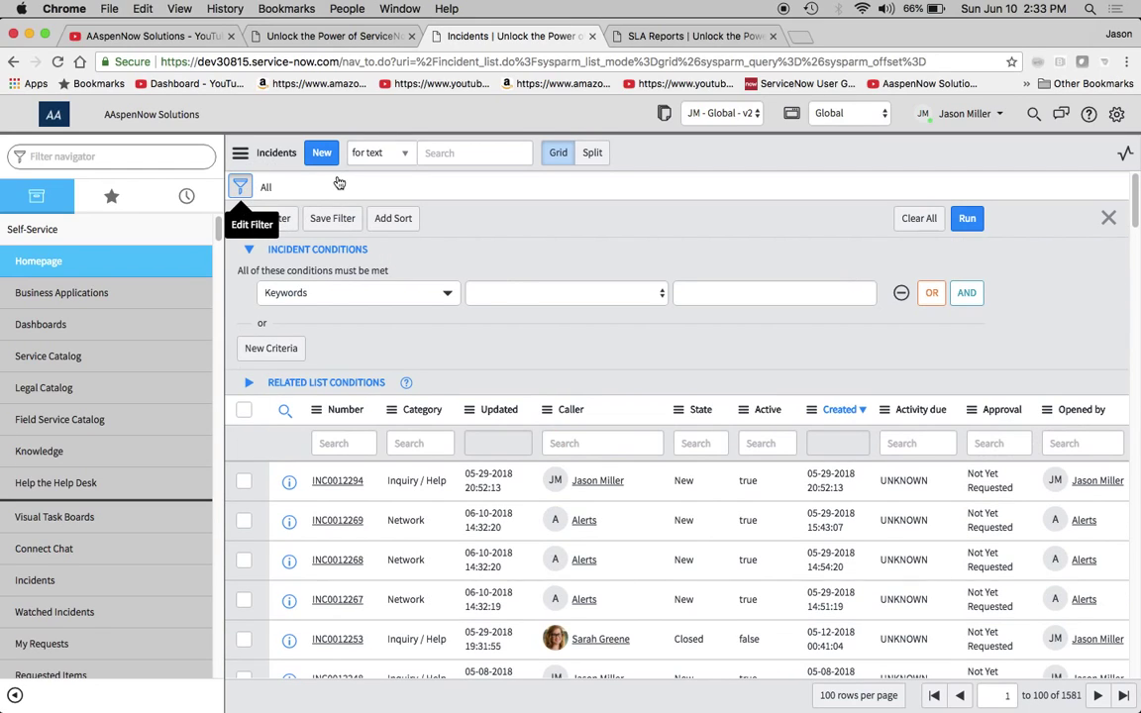
pyautogui.click(284, 220)
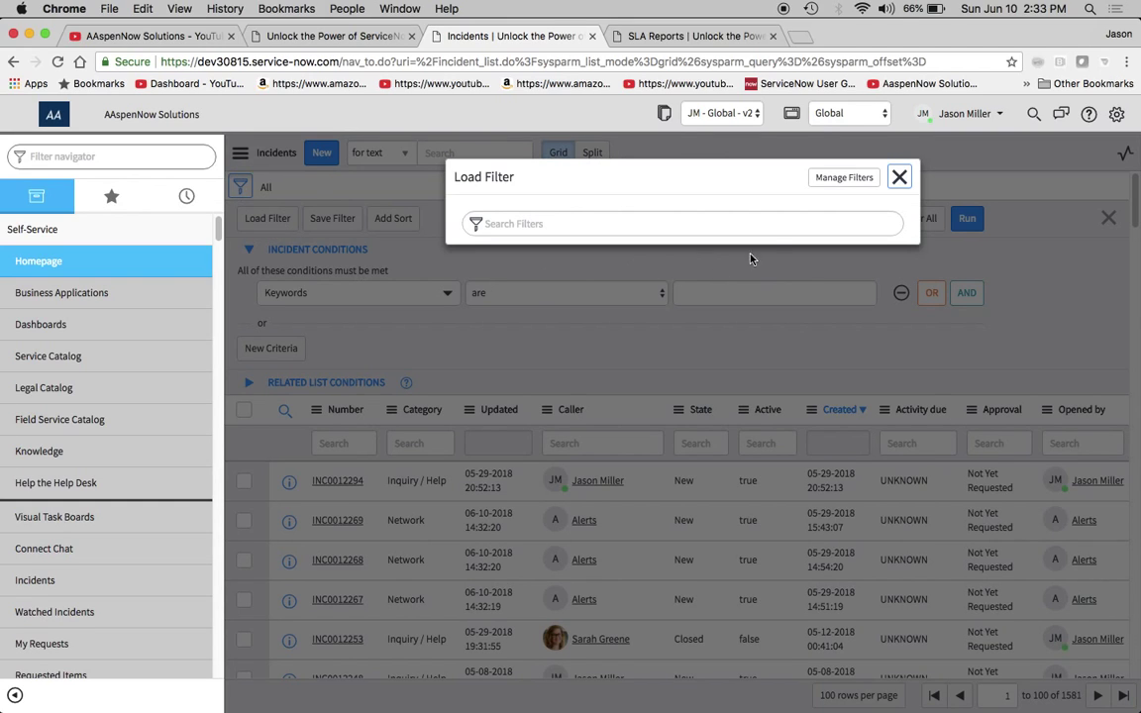
pyautogui.click(543, 285)
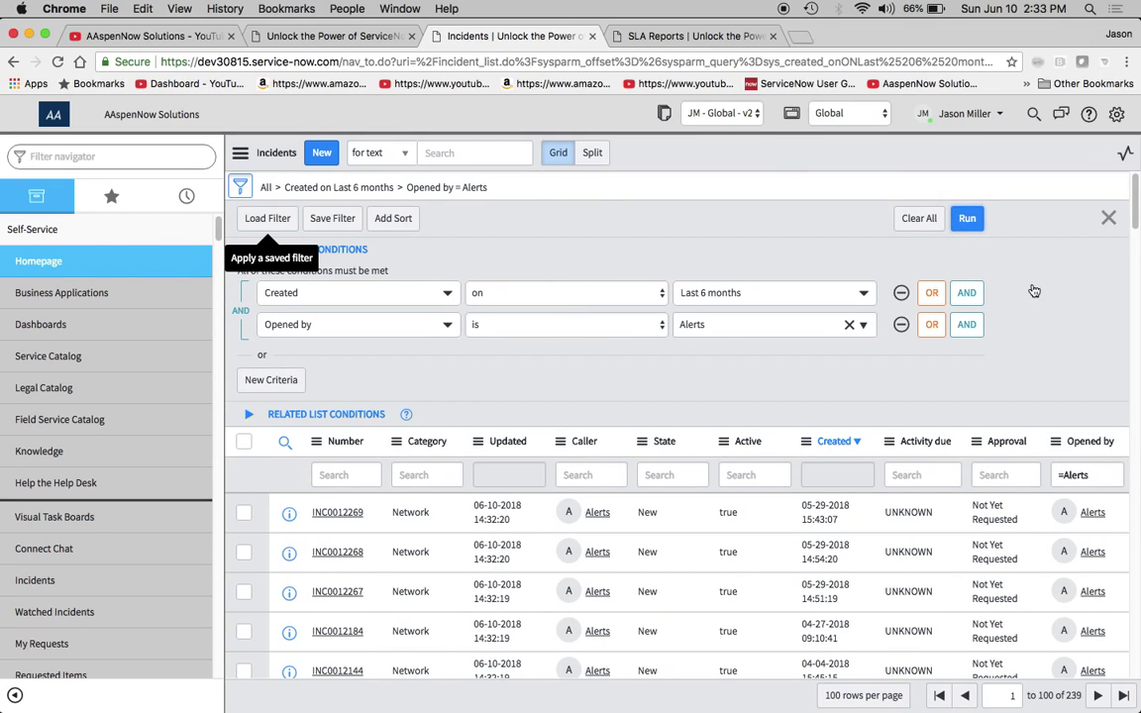
pyautogui.click(965, 218)
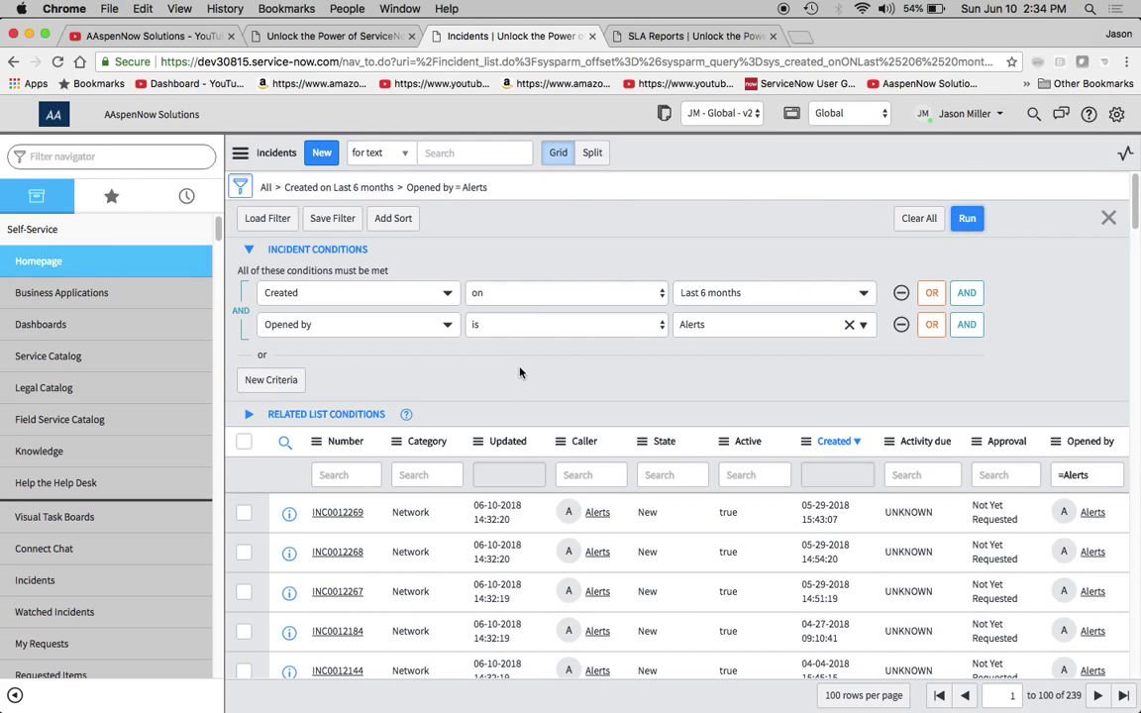
# Check the Active field on the first filtered incident's form and return to the list.
pyautogui.scroll(-3, 520, 373)
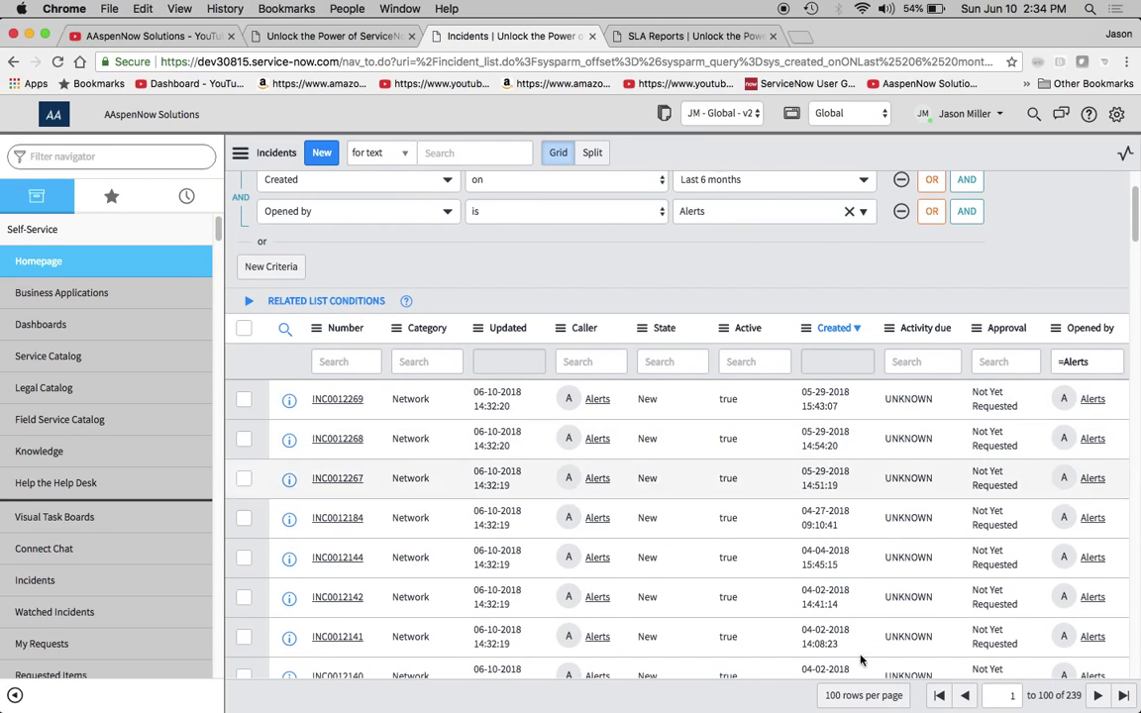
pyautogui.click(324, 404)
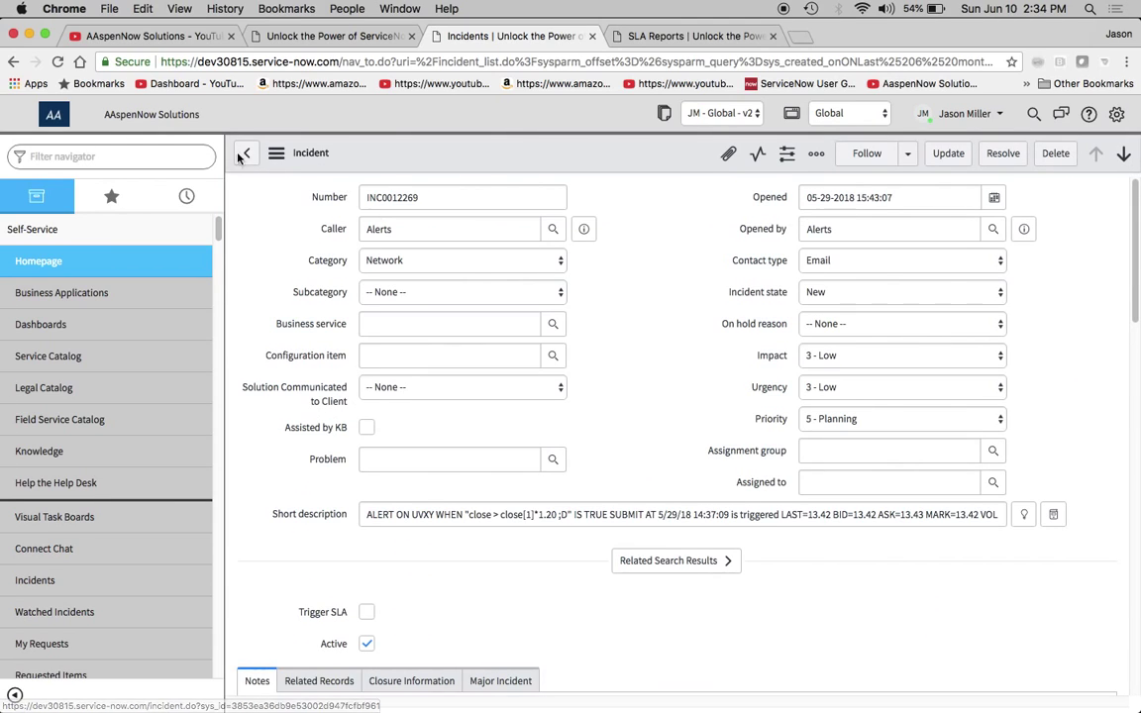
pyautogui.click(247, 155)
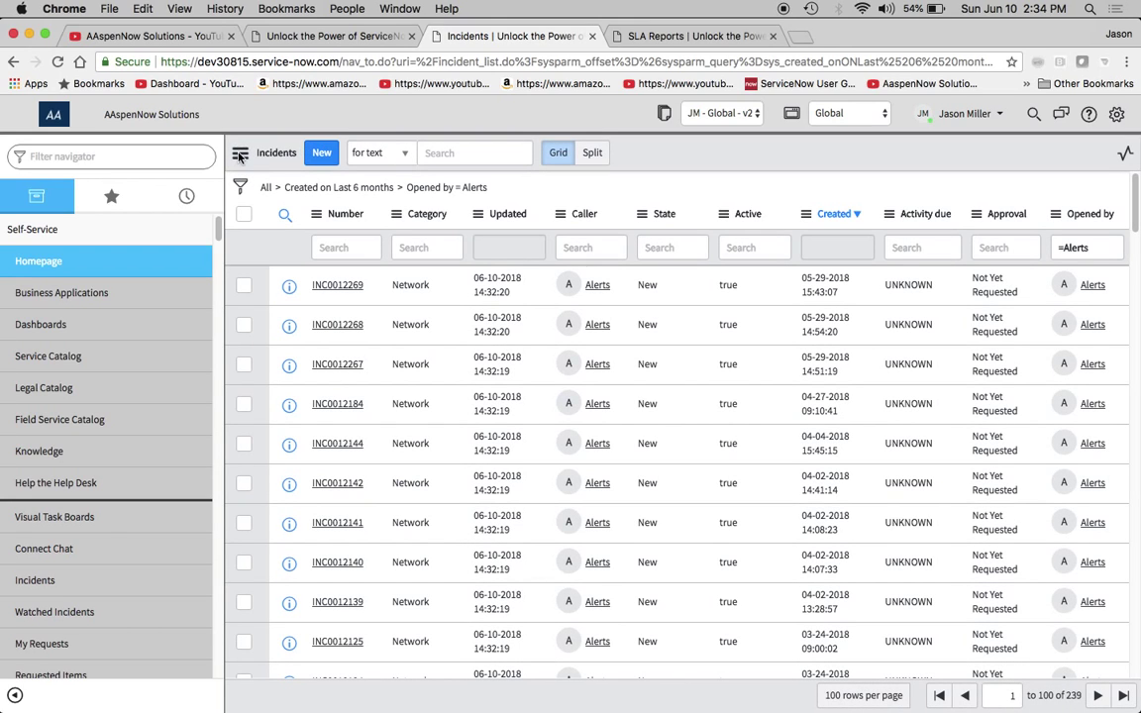
# Start Update All for the whole filtered incident list, accept the confirmation, and look over the mass update form including the Active field.
pyautogui.click(240, 155)
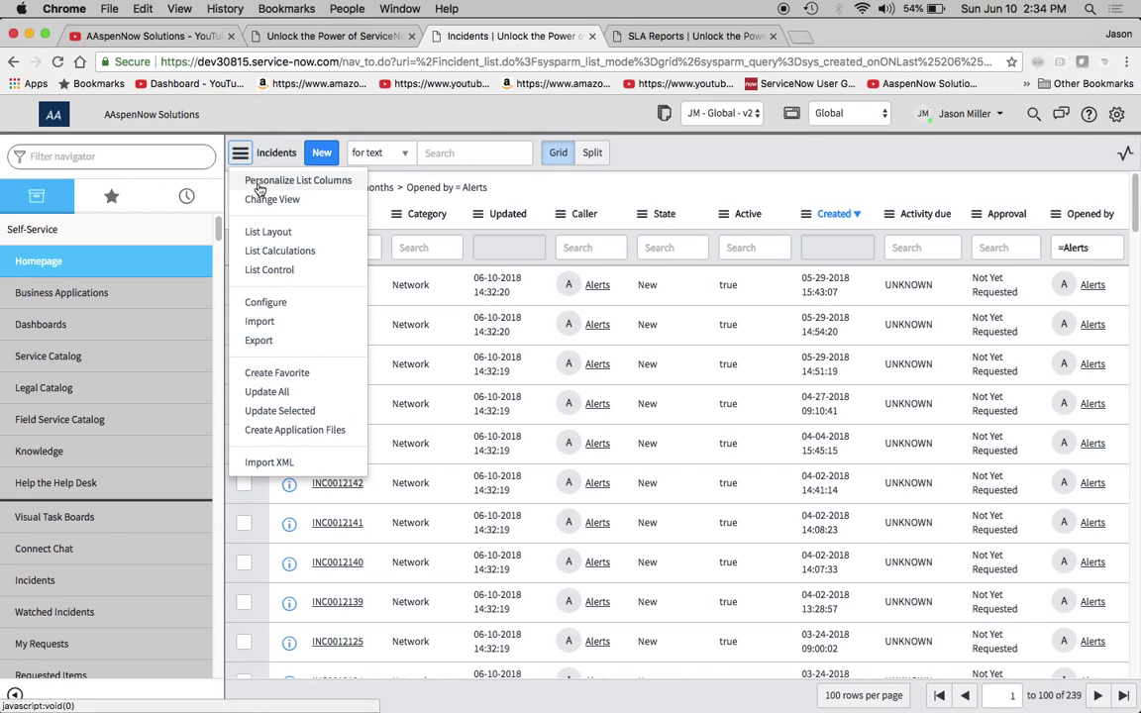
pyautogui.click(283, 393)
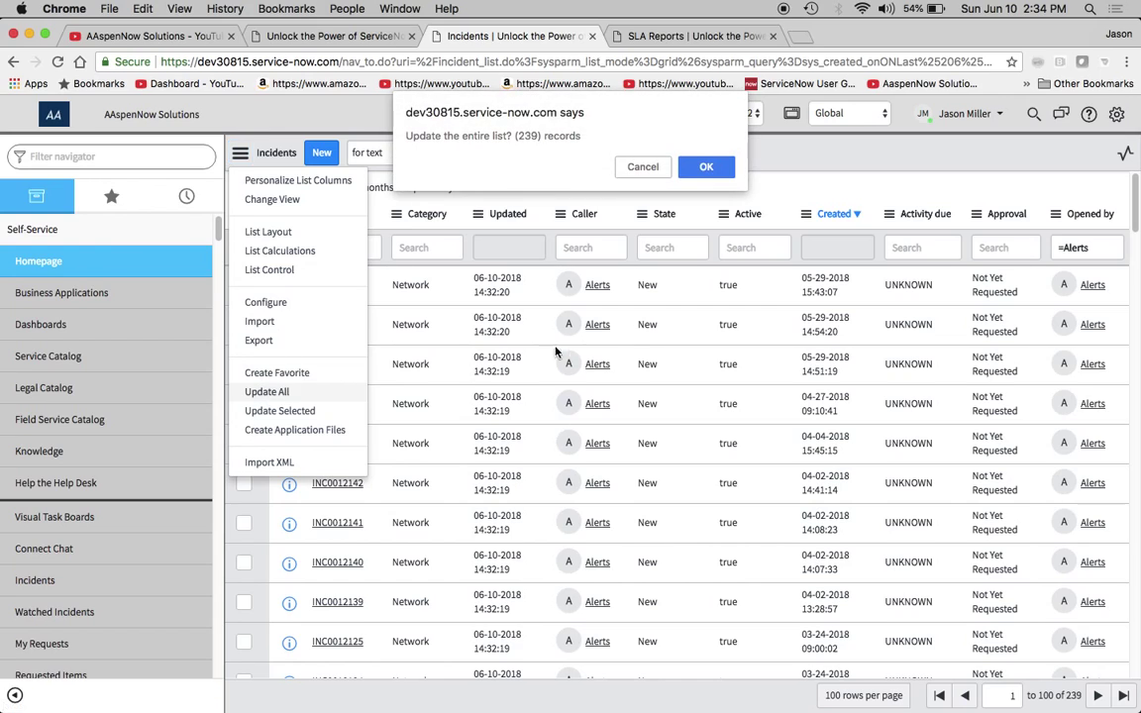
pyautogui.click(706, 166)
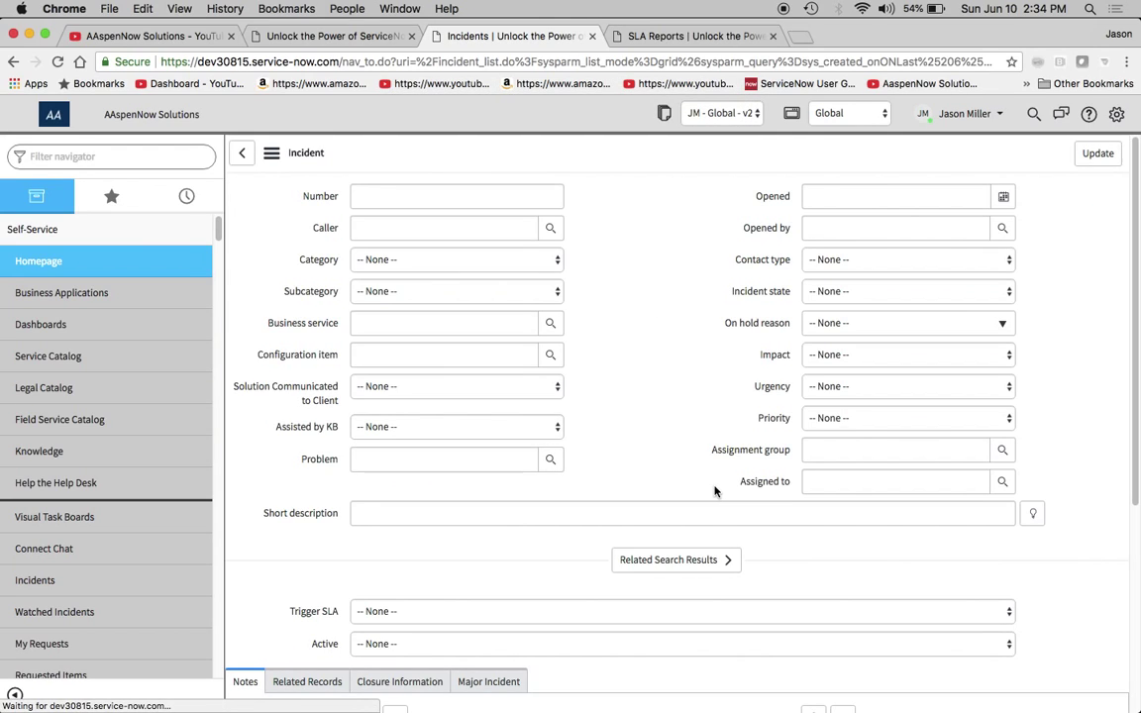
pyautogui.scroll(-2, 714, 490)
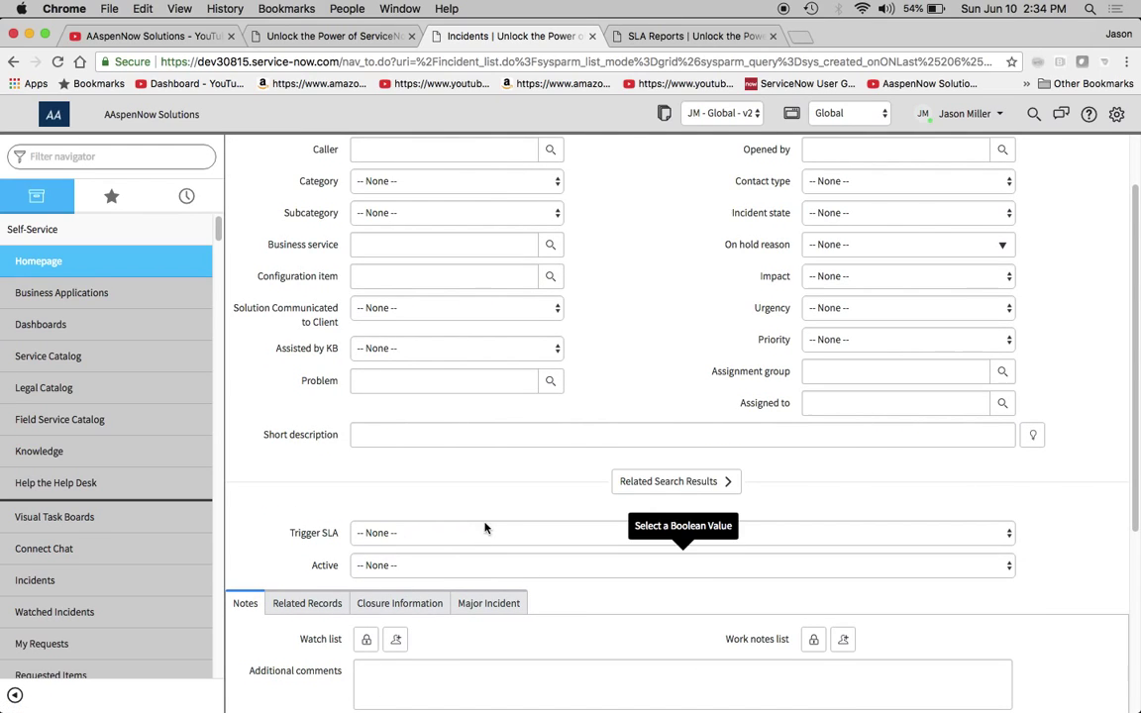
pyautogui.scroll(2, 482, 505)
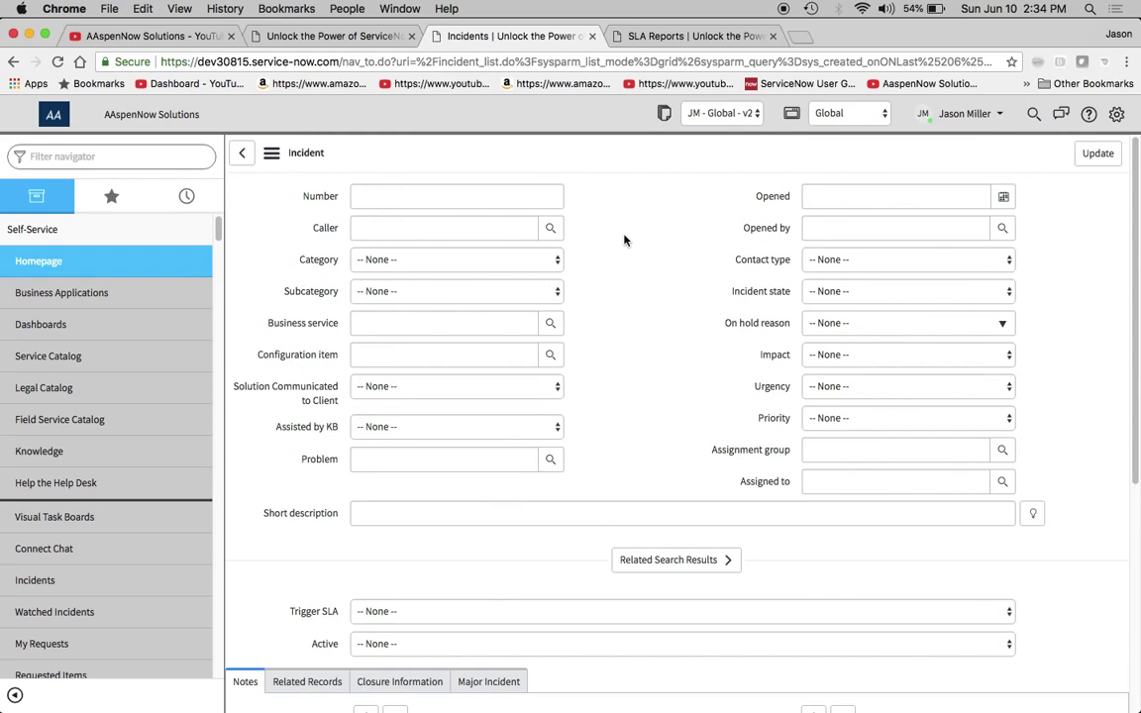